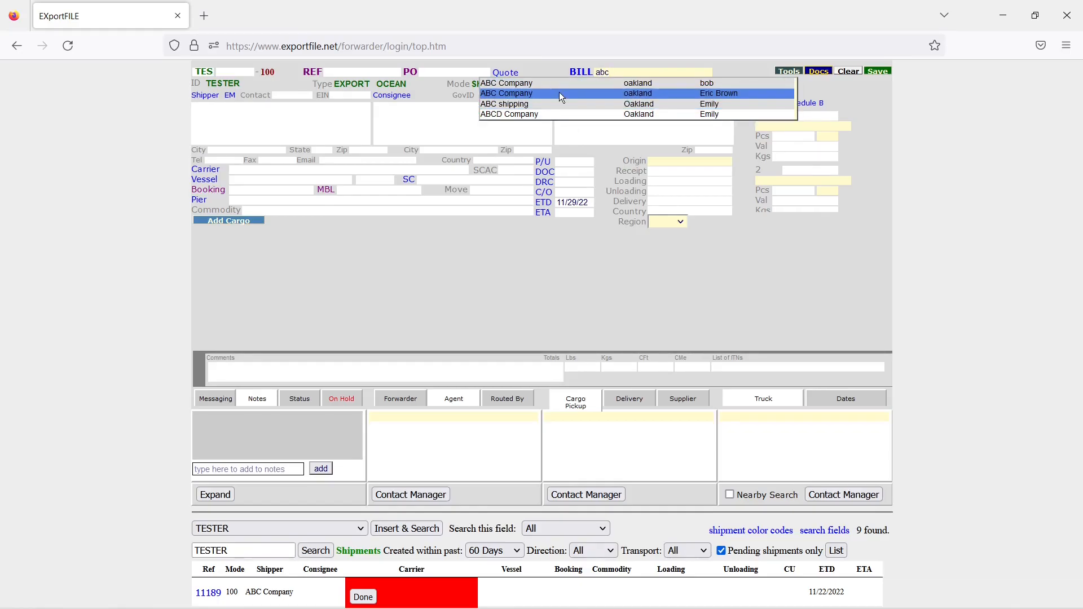
Bill the new ocean export shipment to the second ABC Company entry in Oakland and save the shipment.
left_click(560, 92)
left_click(878, 71)
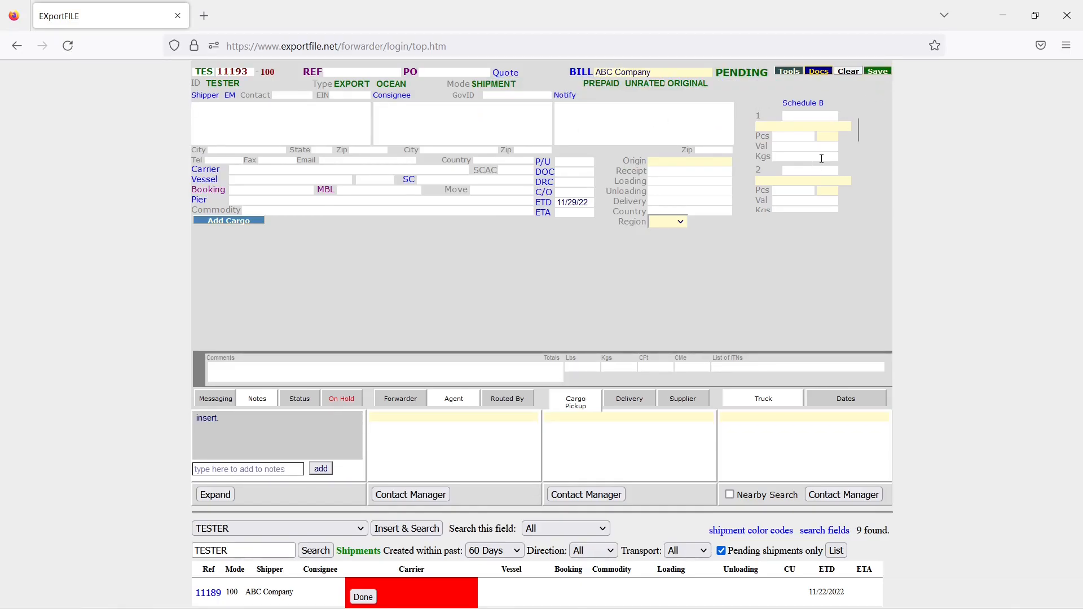
left_click_drag(246, 71, 213, 73)
Open the shipment's Accounting document and add an Ocean Freight charge with basis 1 and rate 4000.
left_click(819, 74)
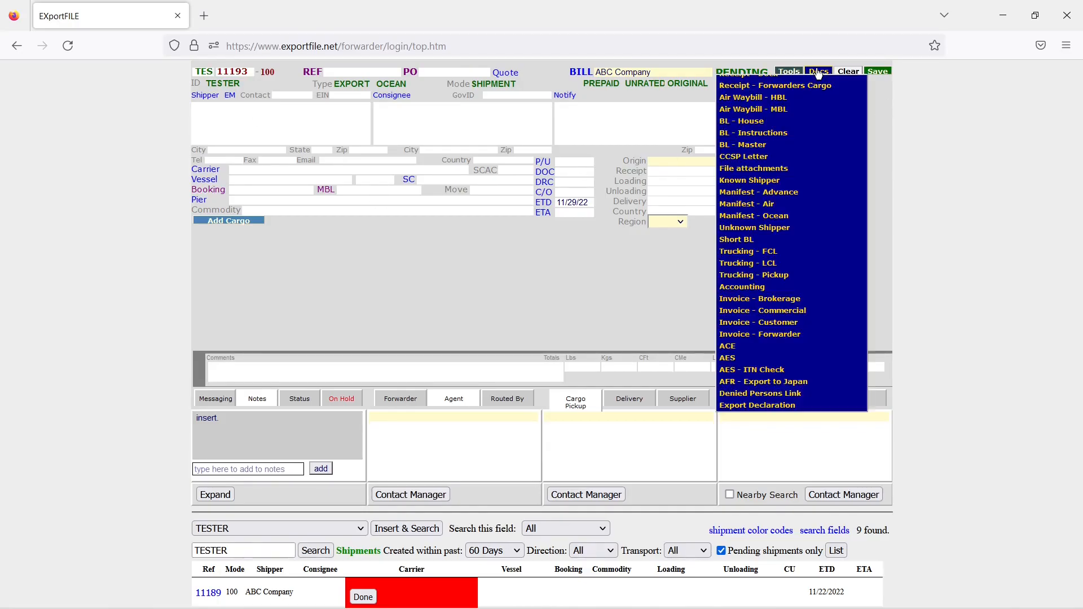
left_click(763, 287)
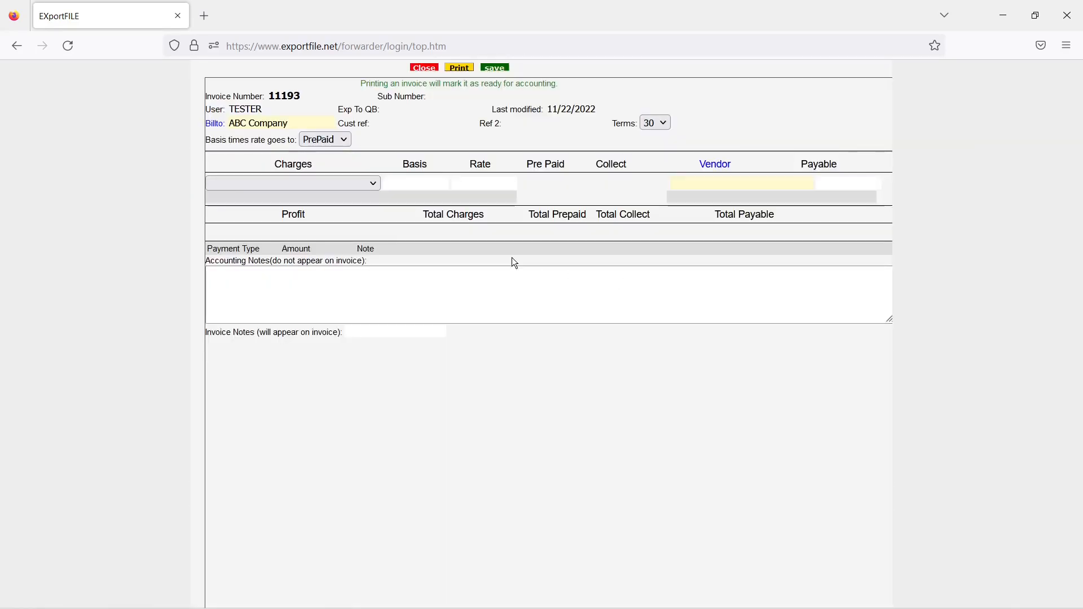
left_click(336, 188)
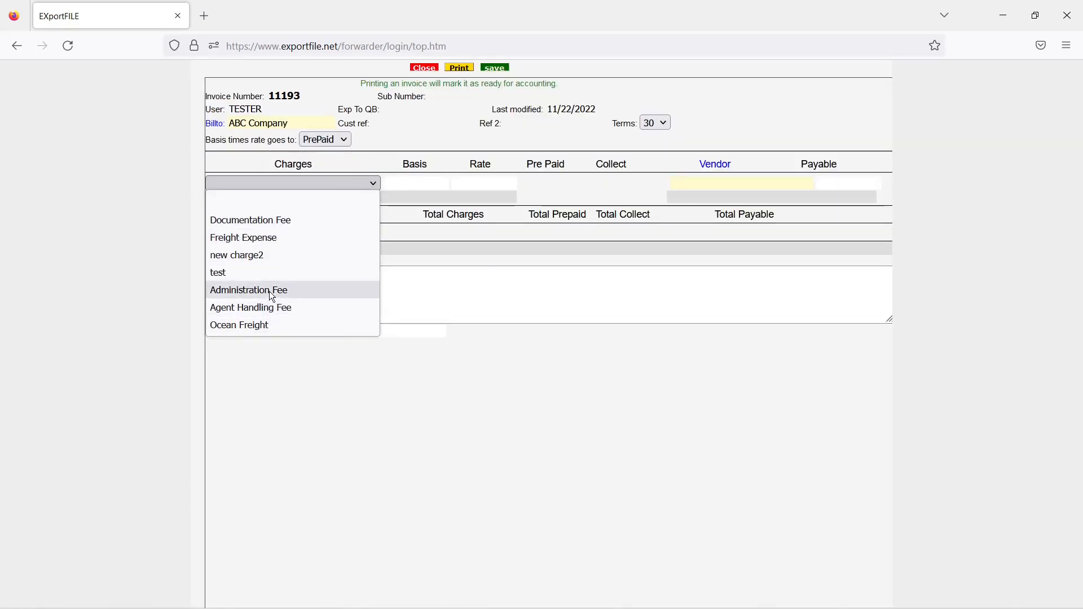
left_click(269, 325)
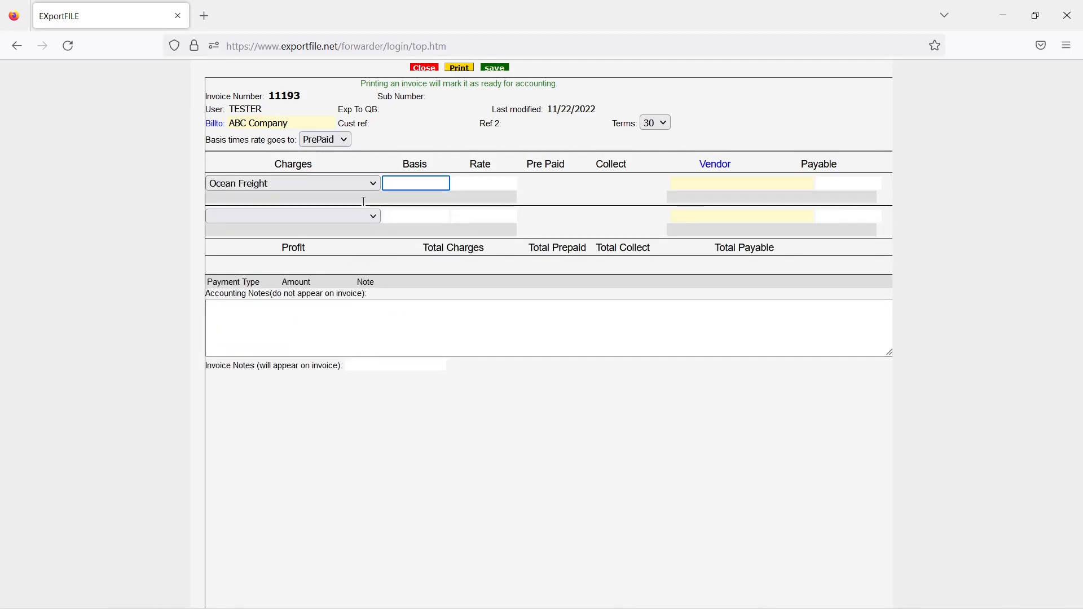
type("1")
key("Tab")
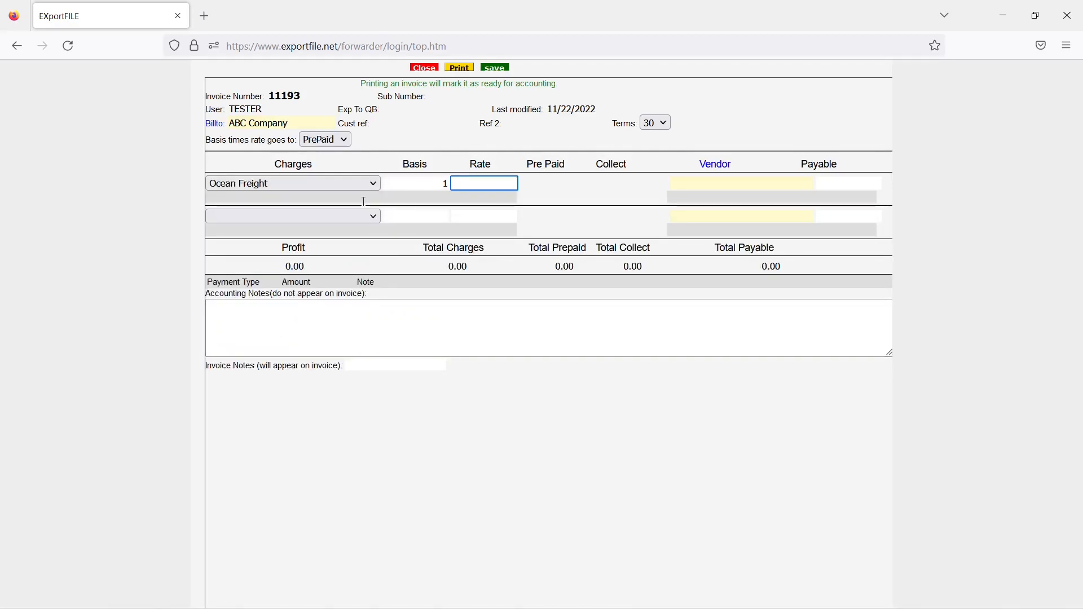
type("4000")
key("Tab")
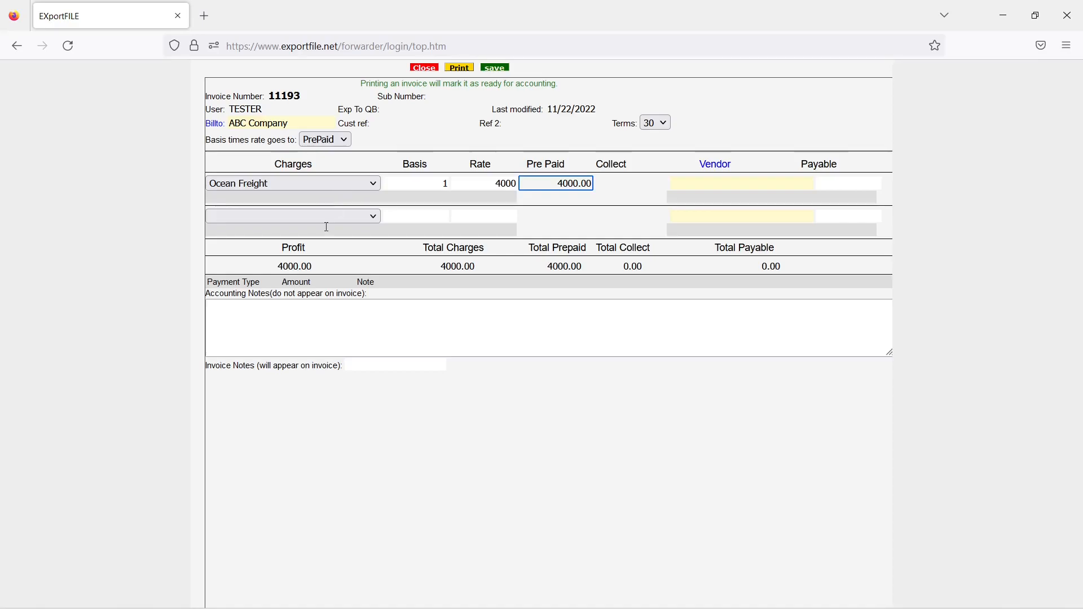
Add a Documentation Fee charge with basis 1 and rate 100 on the second charge line.
left_click(322, 221)
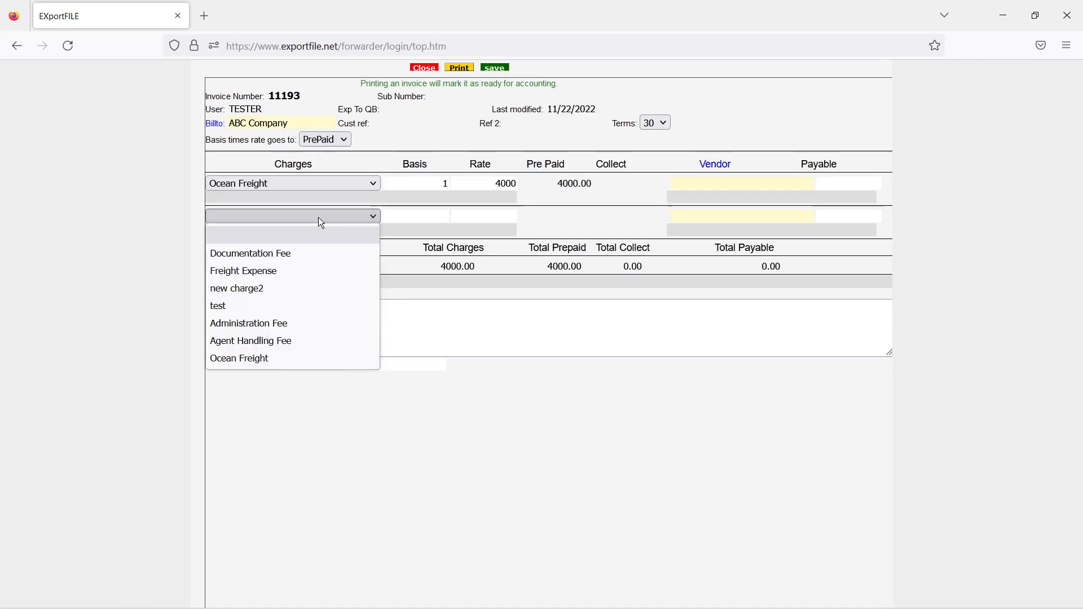
left_click(293, 258)
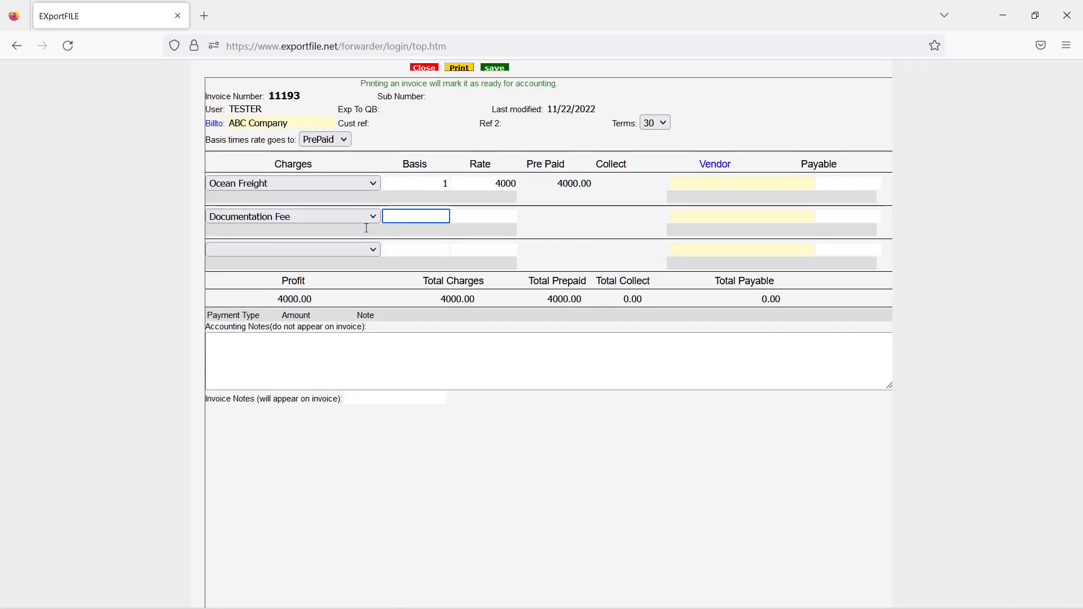
type("1")
key("Tab")
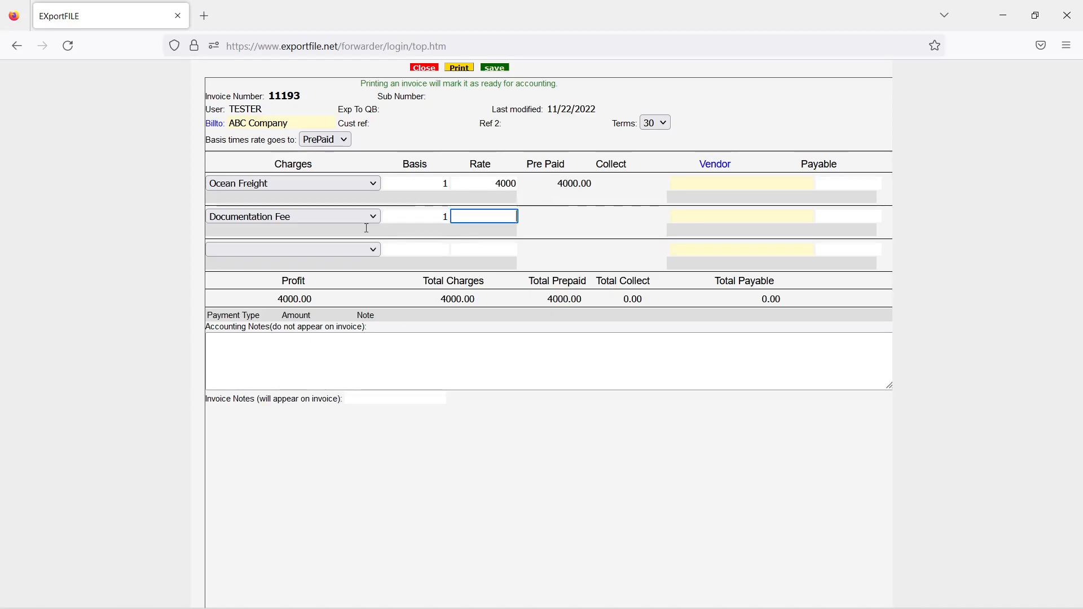
type("100")
key("Tab")
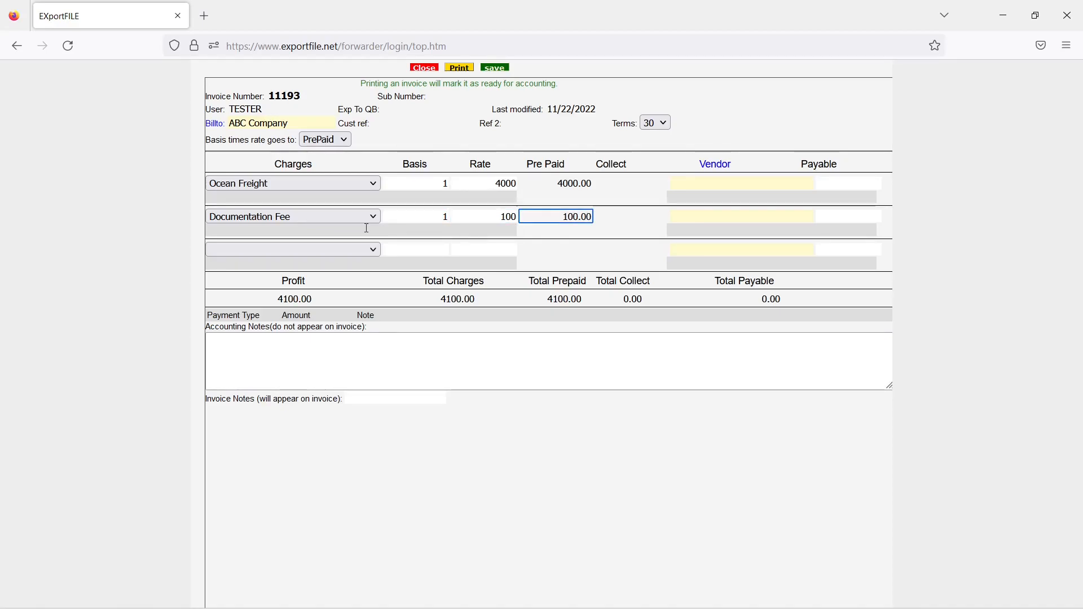
Add the line item note "notes notes notes" to the Ocean Freight charge and save the invoice.
left_click(404, 199)
type("no")
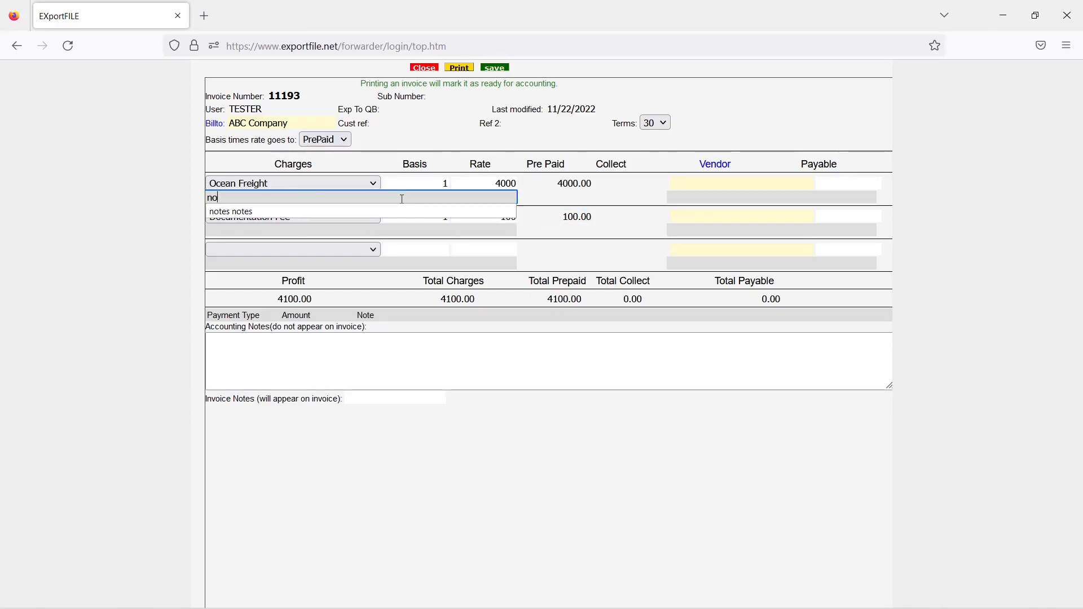
type("tes notes notes")
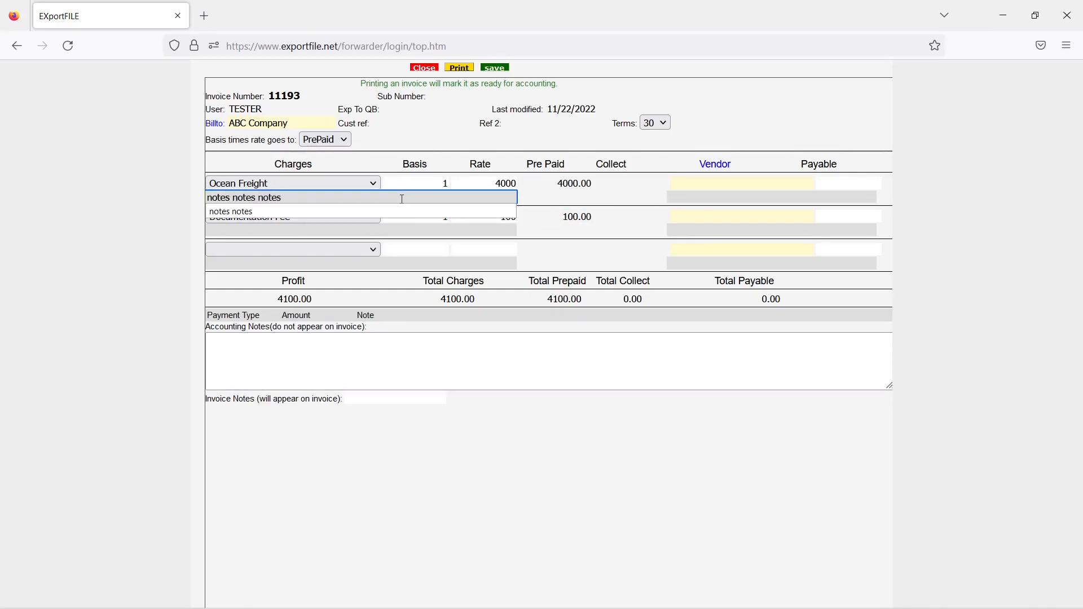
left_click(496, 67)
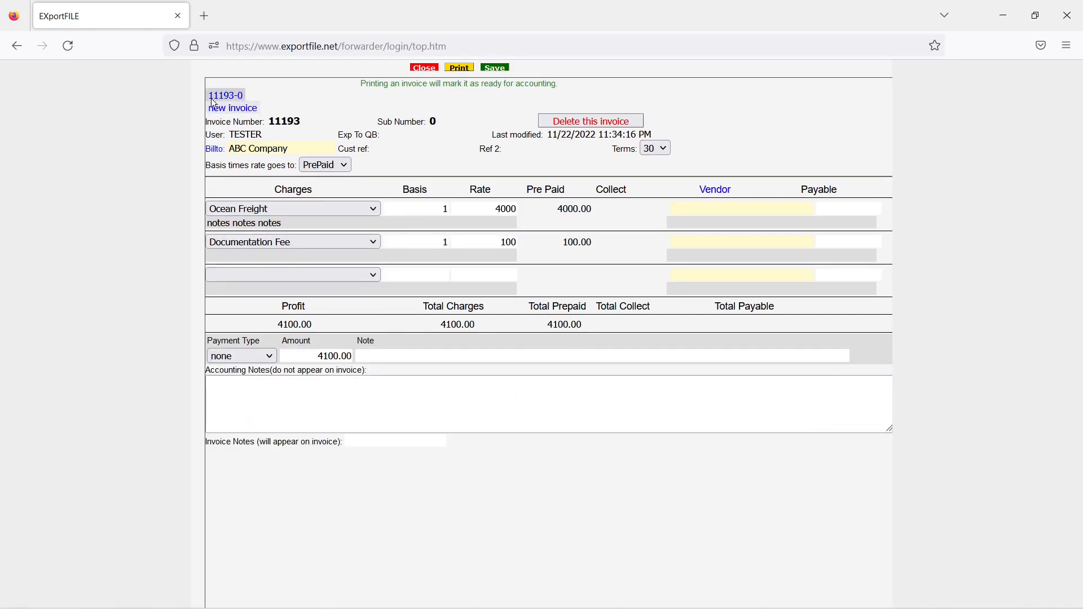
Close the accounting page, open the shipment's customer invoice, and show the line item notes before hiding them again.
left_click(423, 69)
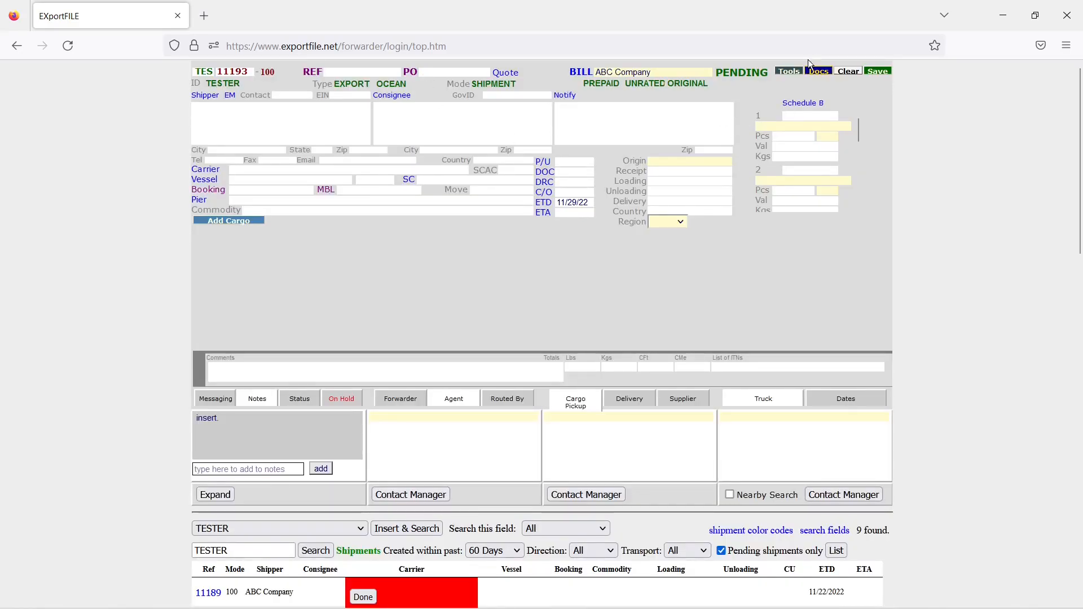
left_click(815, 73)
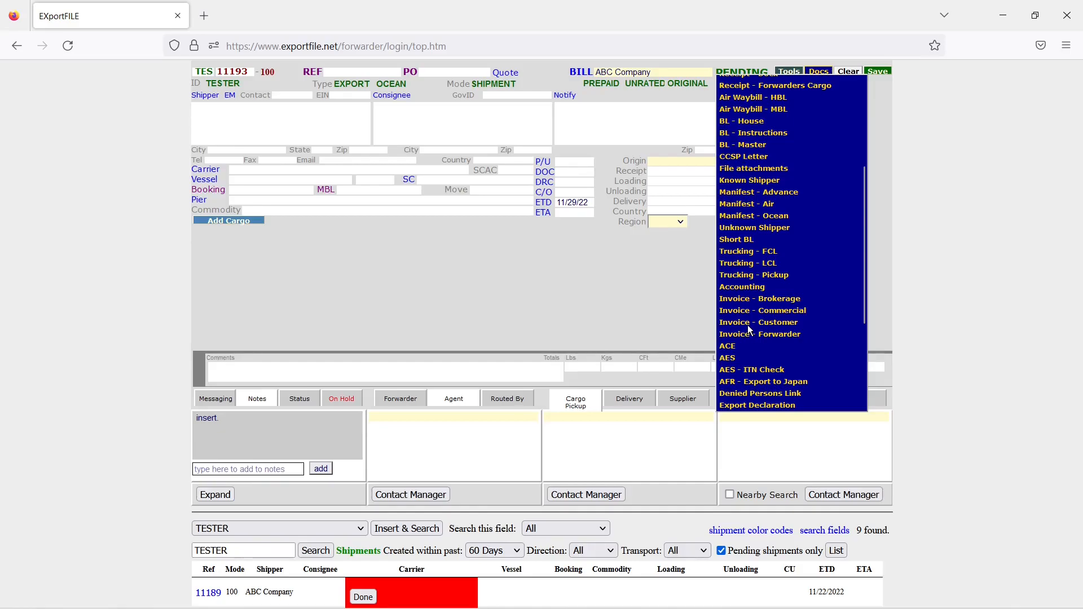
left_click(727, 325)
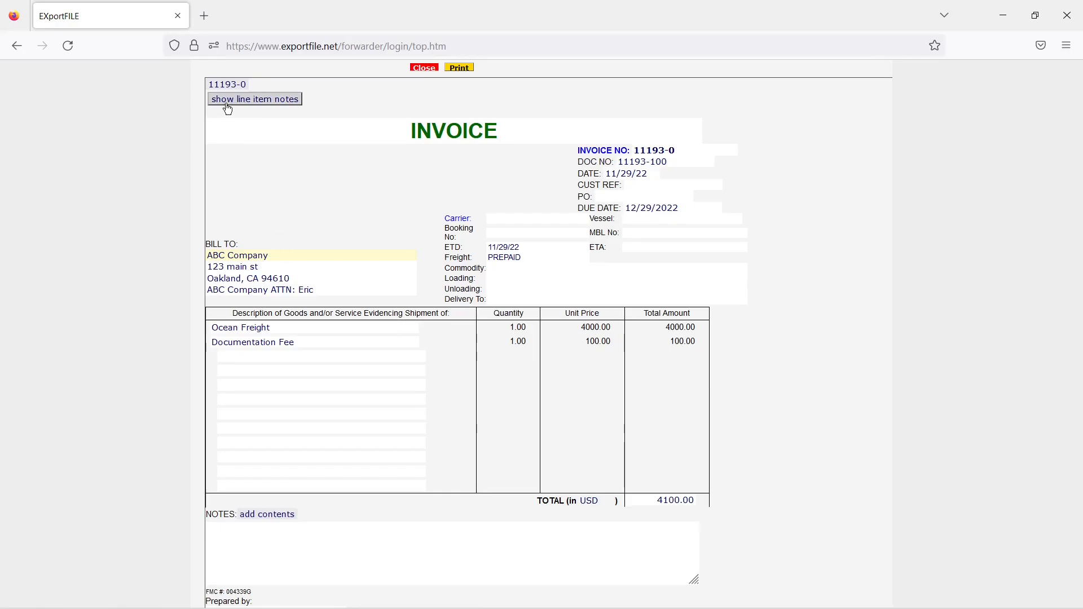
left_click(272, 105)
left_click_drag(224, 342, 291, 343)
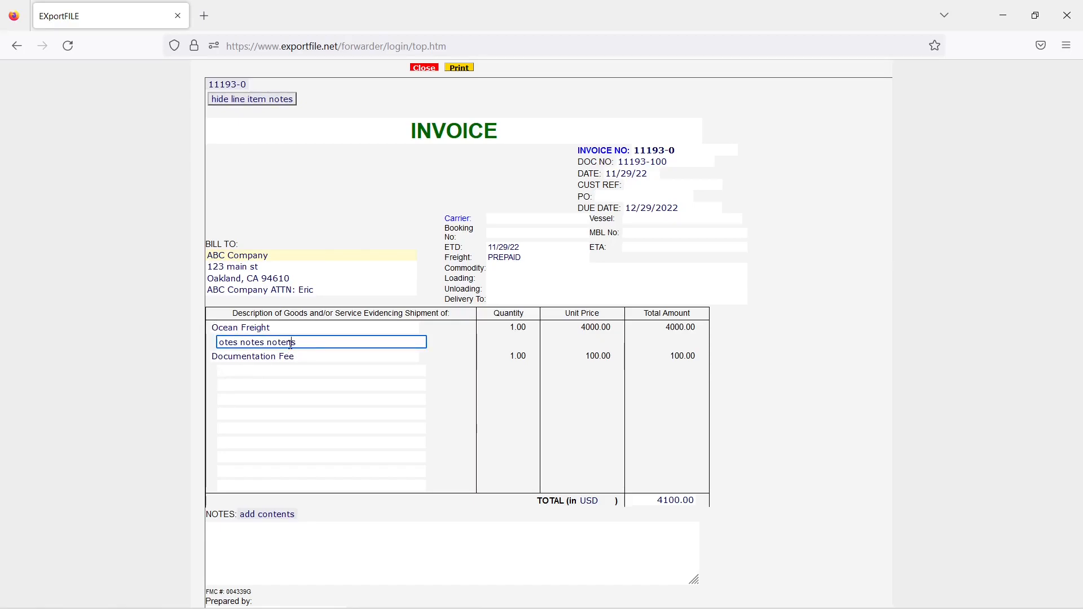
left_click(258, 101)
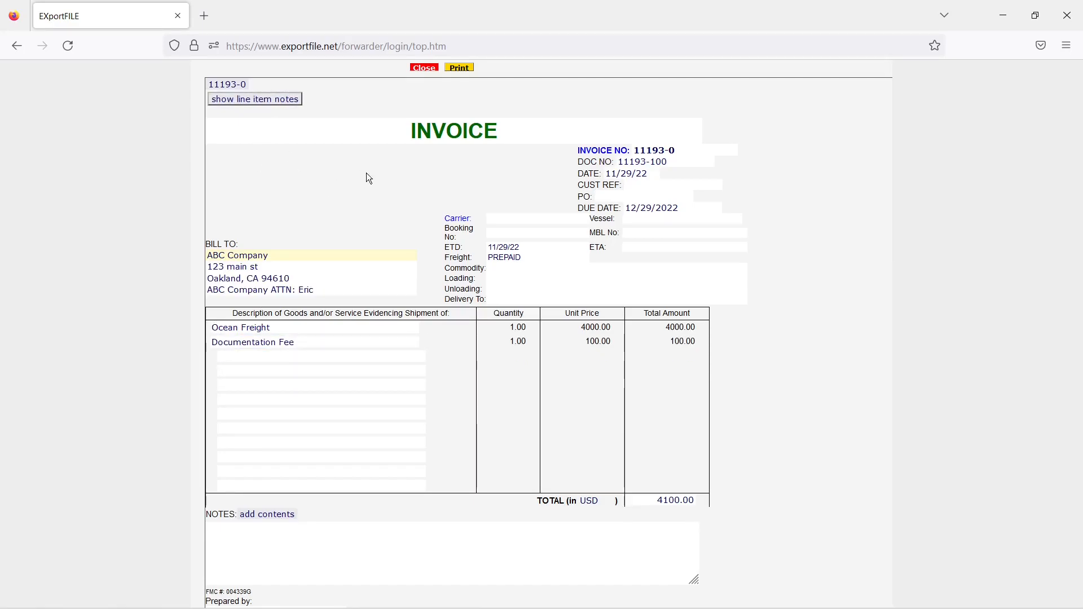
Finalize the receivables by printing the customer invoice, preview it with Save to PDF, cancel the print dialog, and close the invoice.
left_click(460, 69)
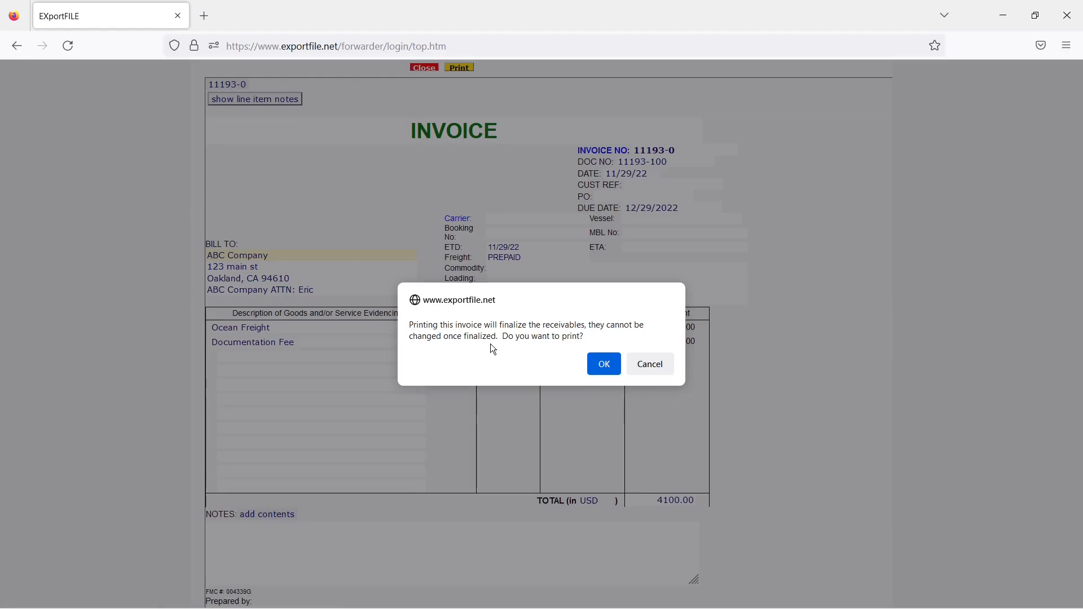
left_click(604, 368)
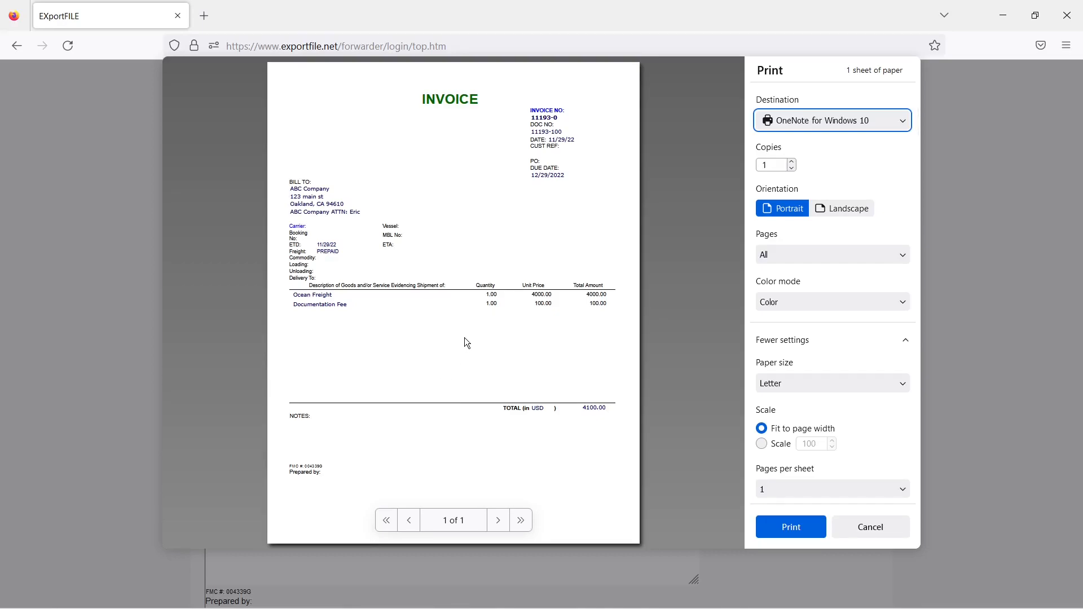
left_click(866, 125)
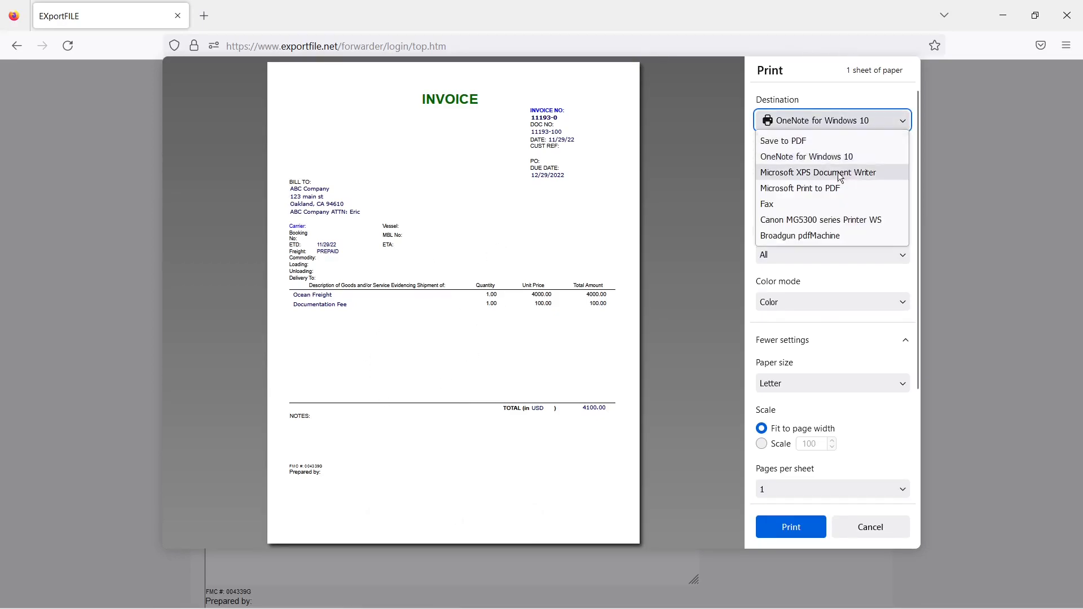
left_click(827, 142)
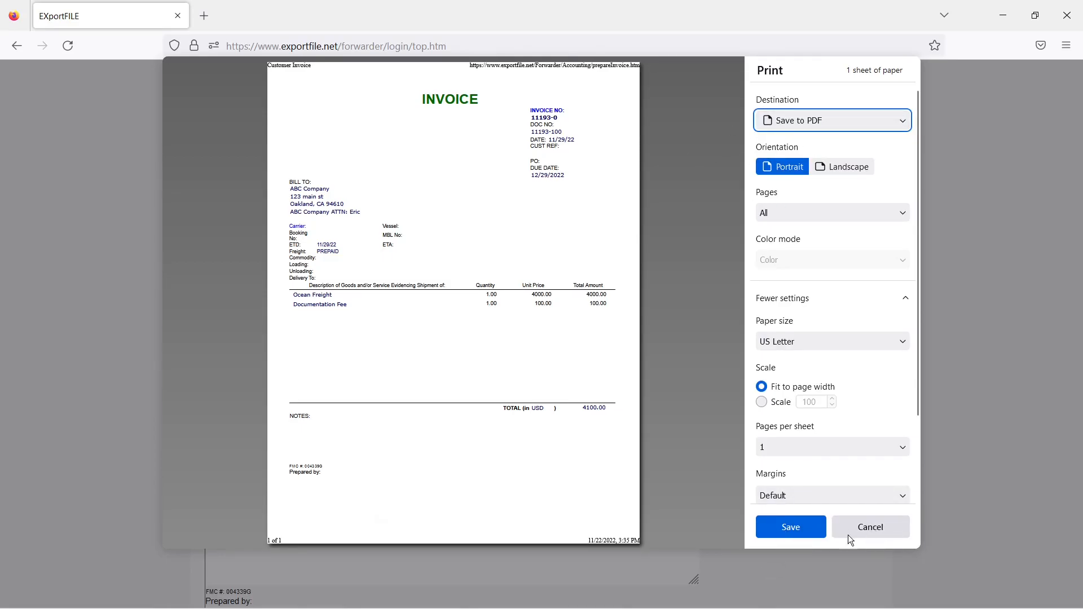
left_click(861, 526)
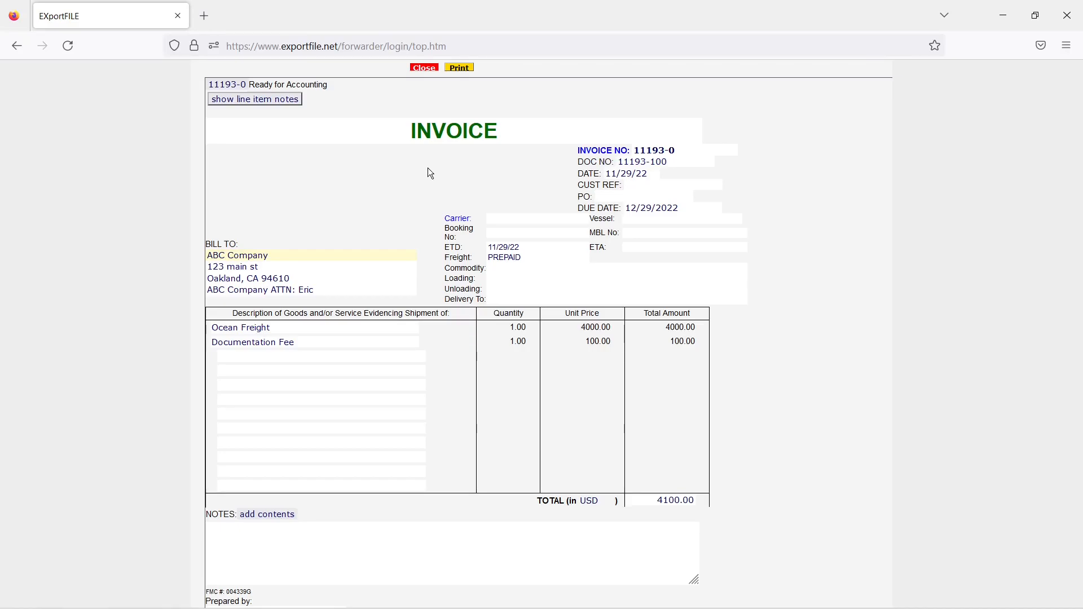
left_click(424, 67)
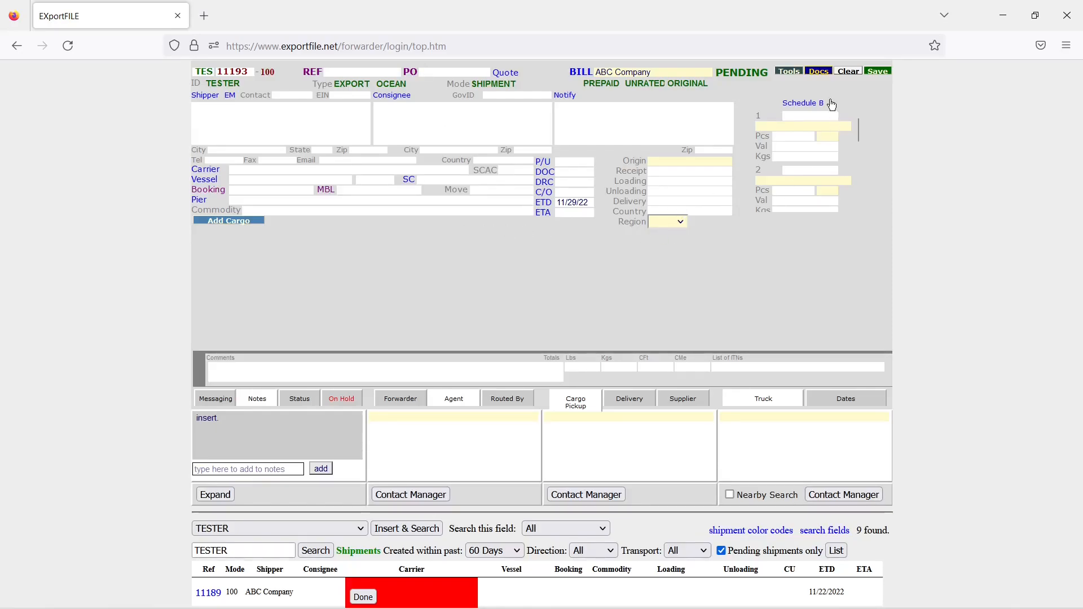
Reverse the receivables in the shipment's Accounting document, save the reversal, and finalize it through printing, cancelling the print dialog itself.
left_click(824, 75)
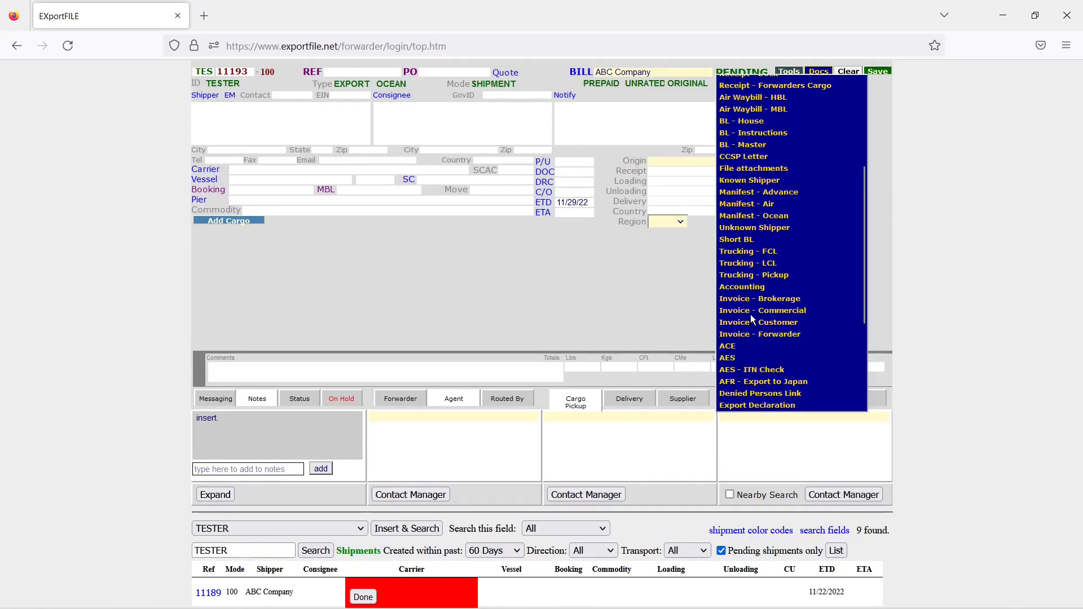
left_click(766, 286)
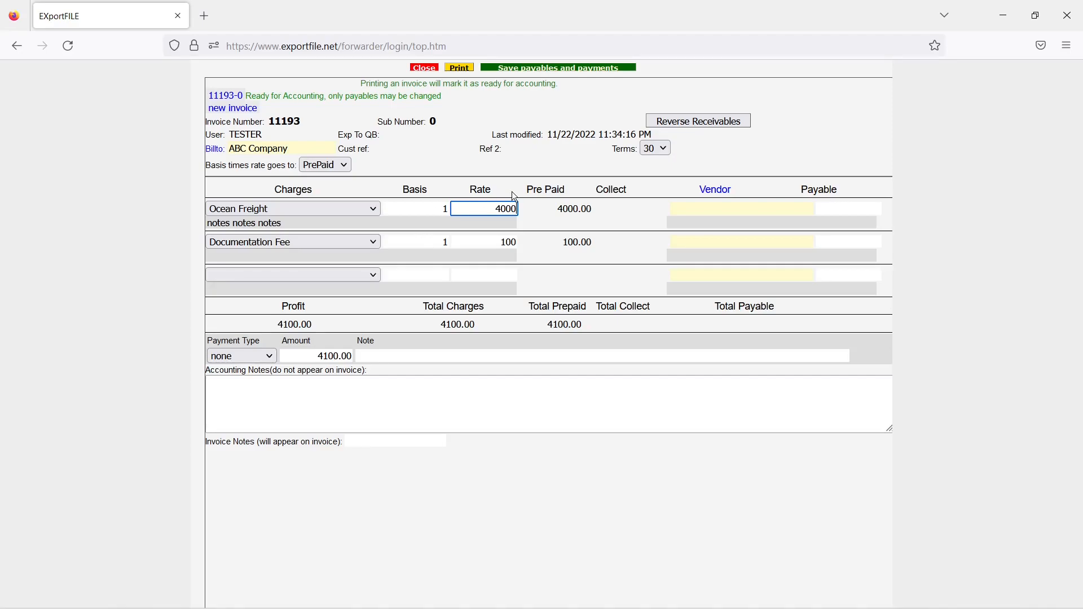
left_click(683, 122)
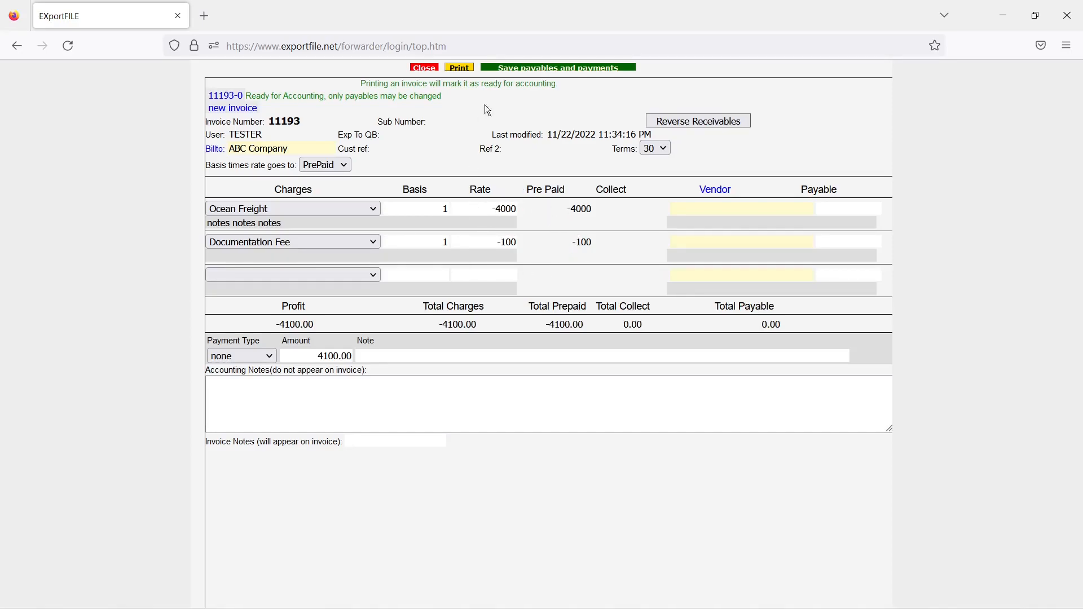
left_click(513, 69)
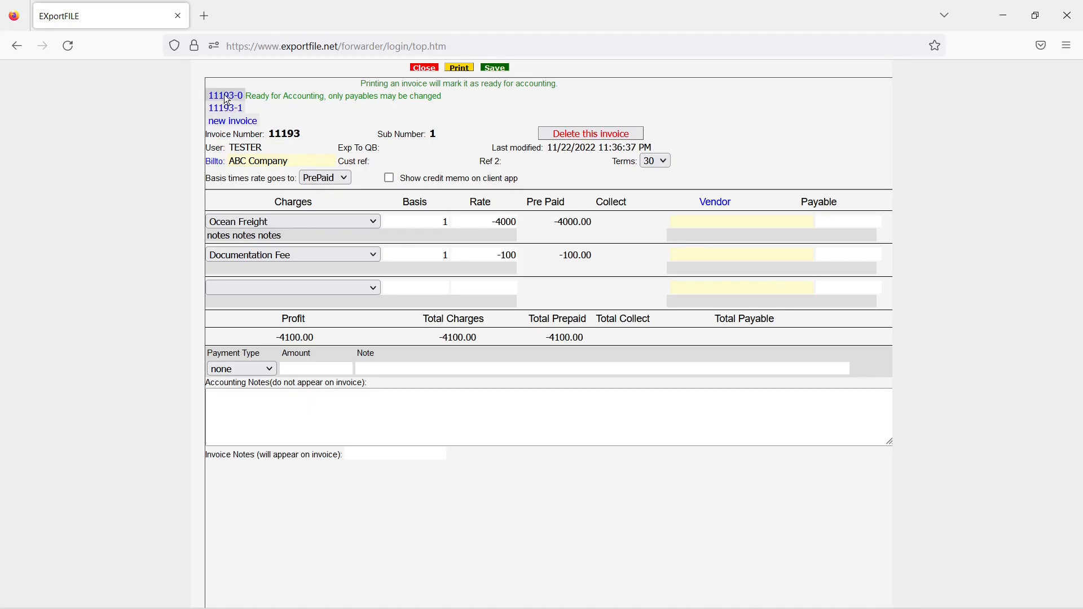
left_click(458, 68)
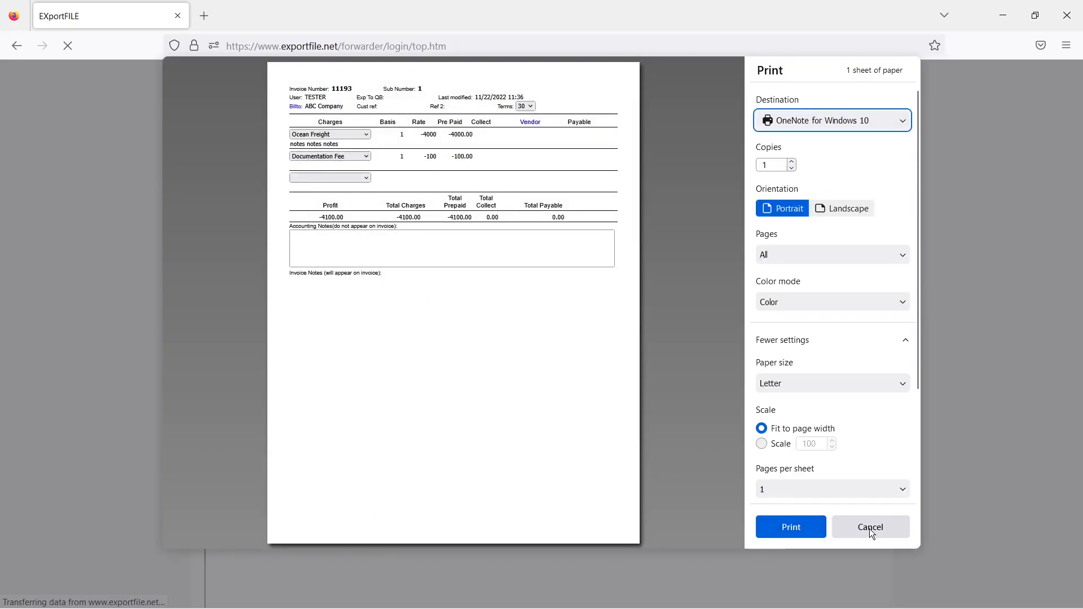
left_click(861, 530)
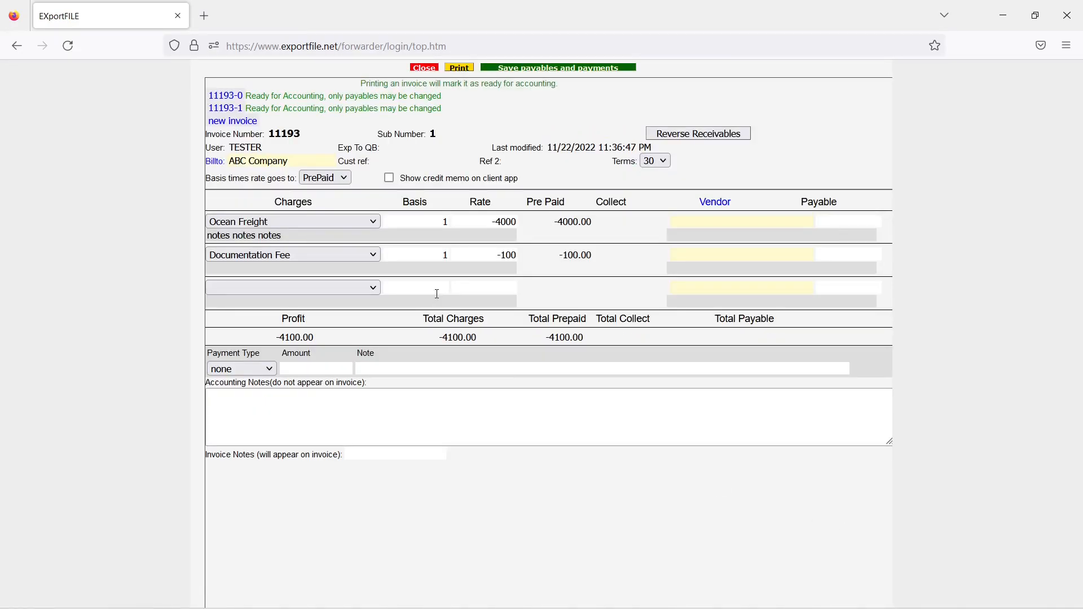
Compare the charge rates on the original invoice with those on the reversal invoice.
left_click(226, 109)
left_click(226, 96)
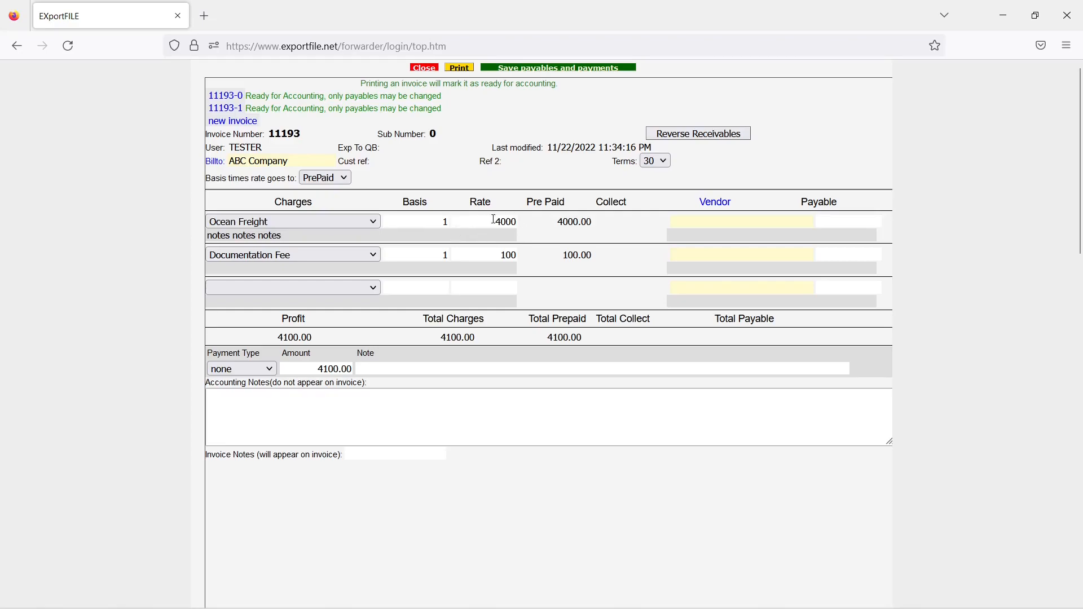
left_click_drag(497, 220, 514, 221)
left_click(478, 119)
left_click(238, 122)
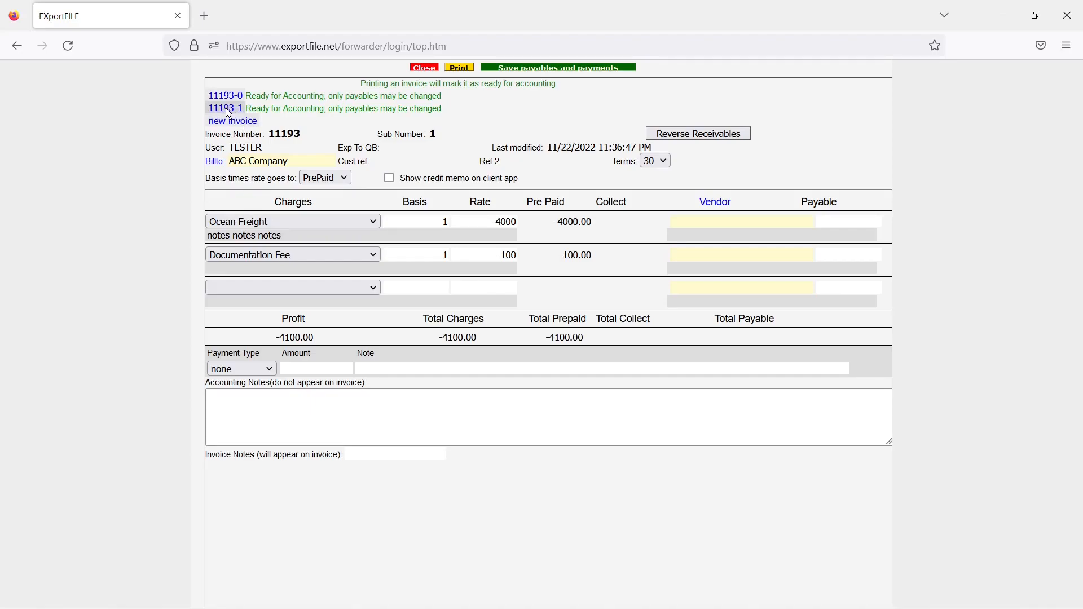
Reverse the reversal invoice's receivables, replace the leading digits of the Ocean Freight rate with 39, and save as a corrected invoice.
left_click(694, 135)
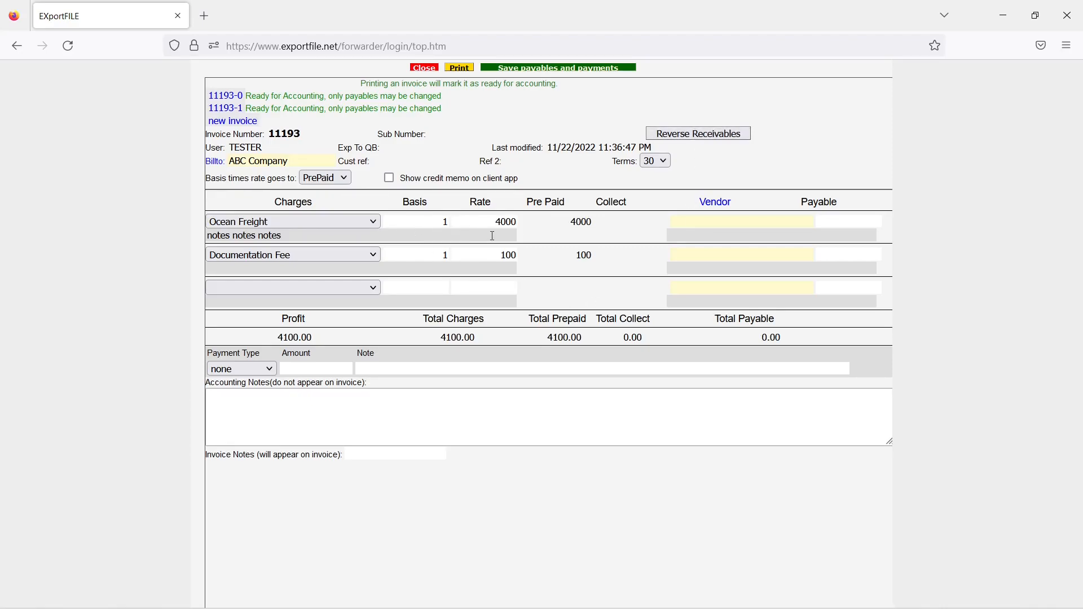
left_click_drag(498, 223, 507, 222)
type("39")
left_click(551, 69)
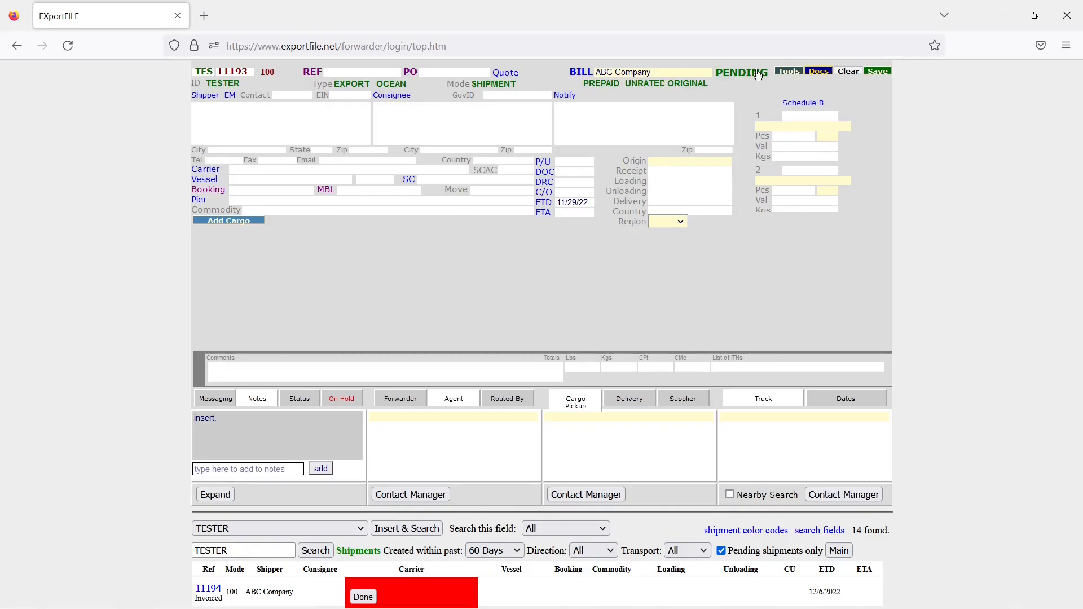
Copy the current shipment to a new one, including its Accounting/Invoicing data but not the cargo details or vessel info and dates.
left_click(785, 81)
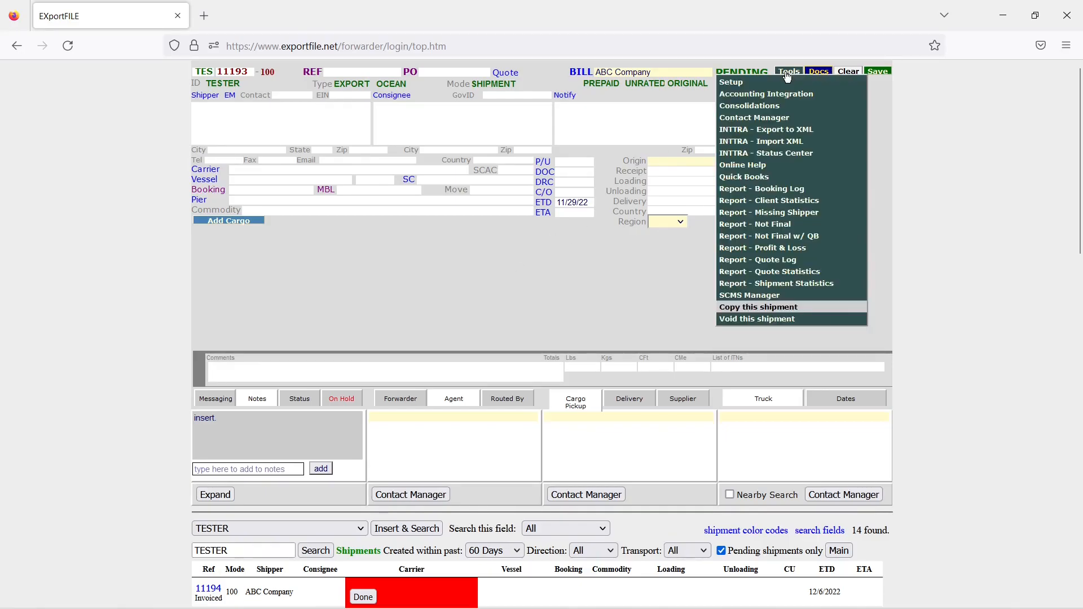
left_click(752, 308)
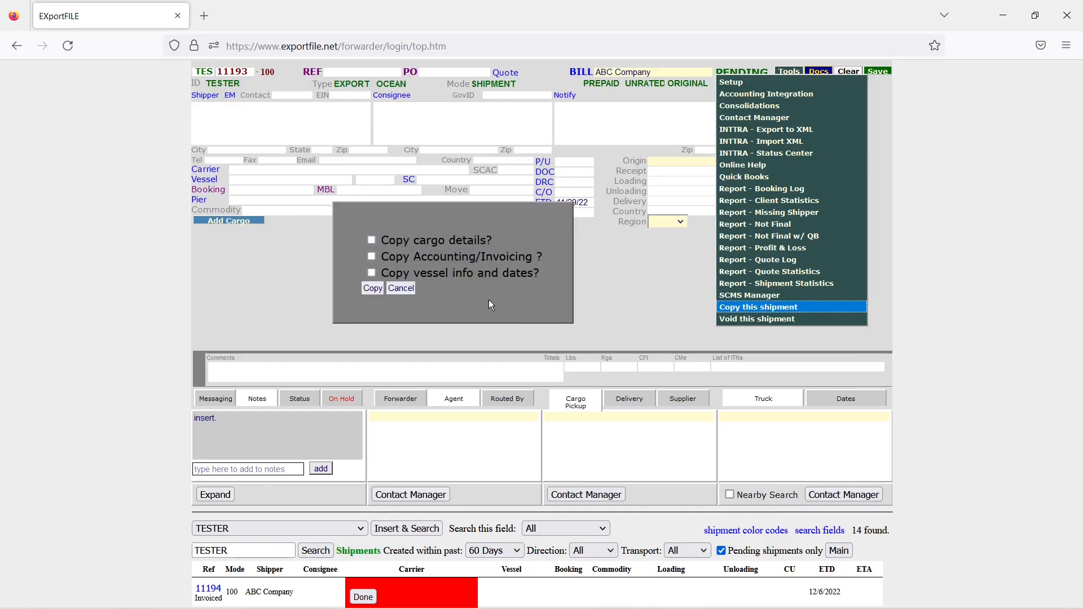
left_click(371, 257)
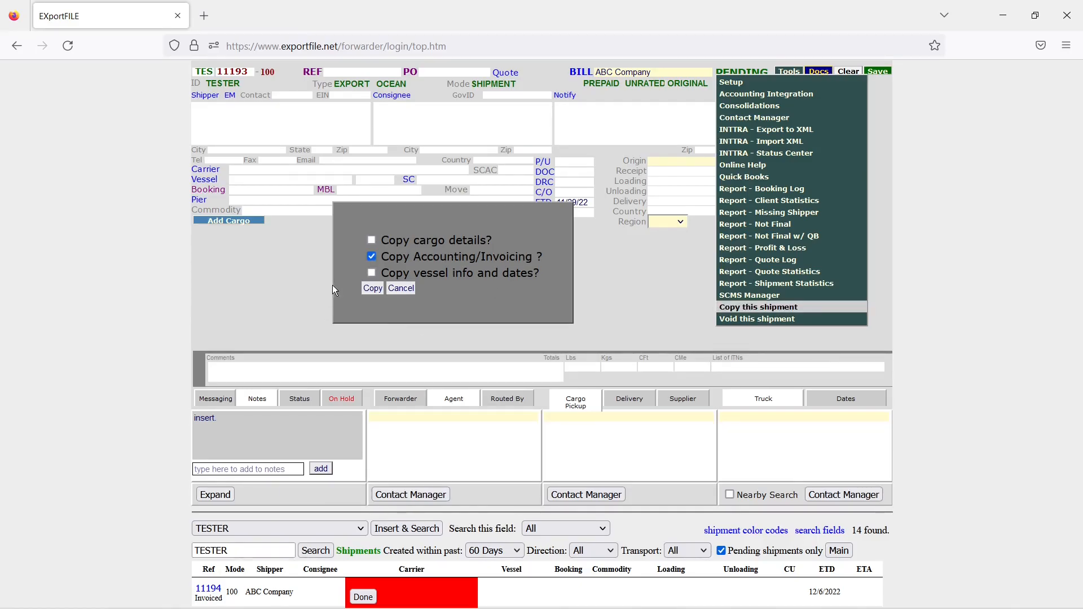
left_click(373, 288)
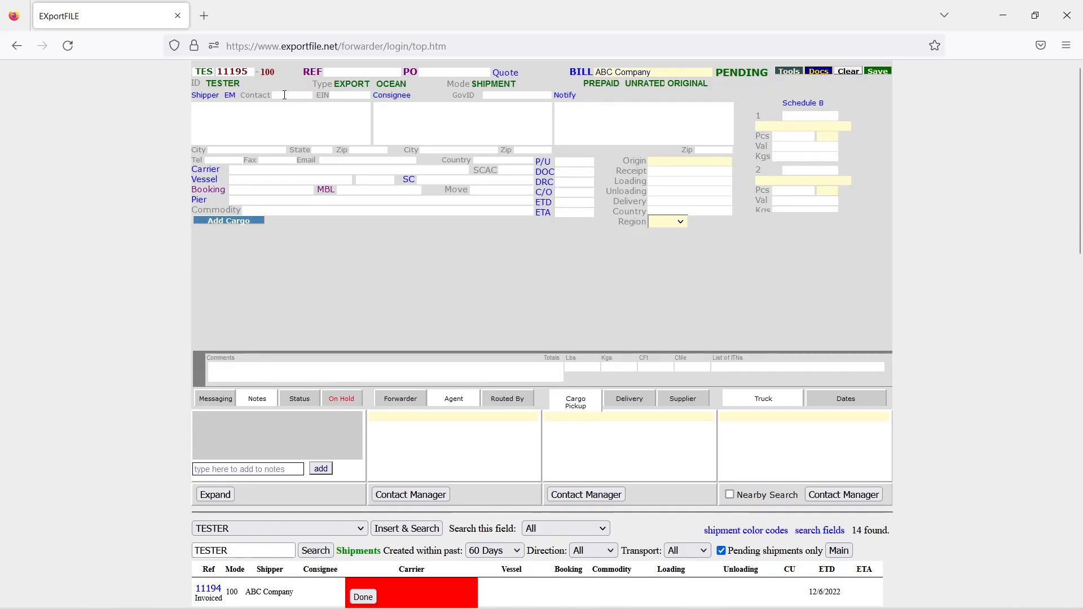
Open the Accounting document of the copied shipment to examine its charges.
left_click(811, 74)
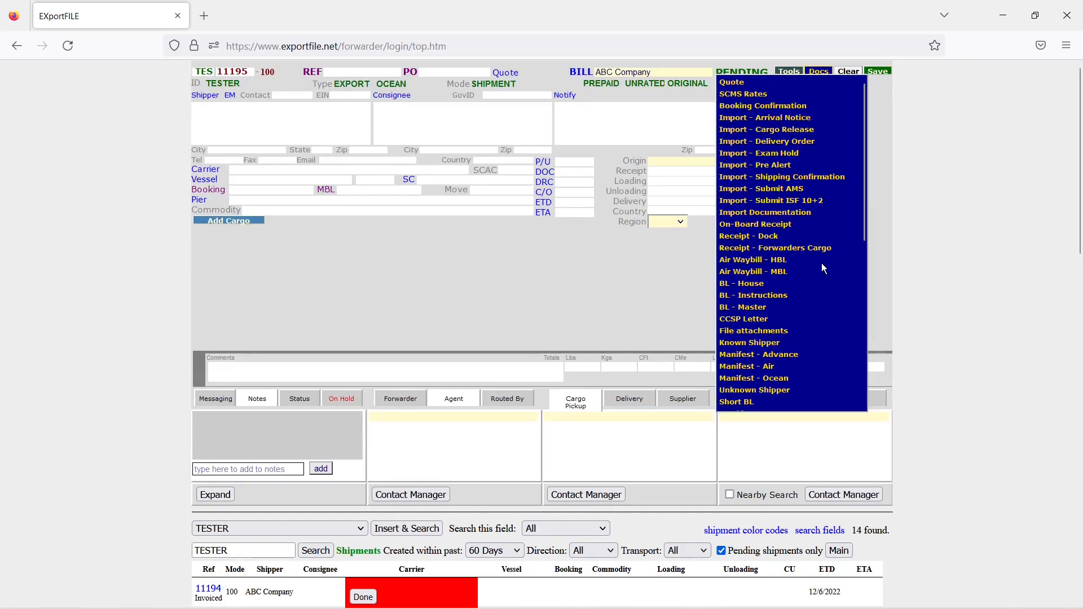
scroll(773, 335, "down", 3)
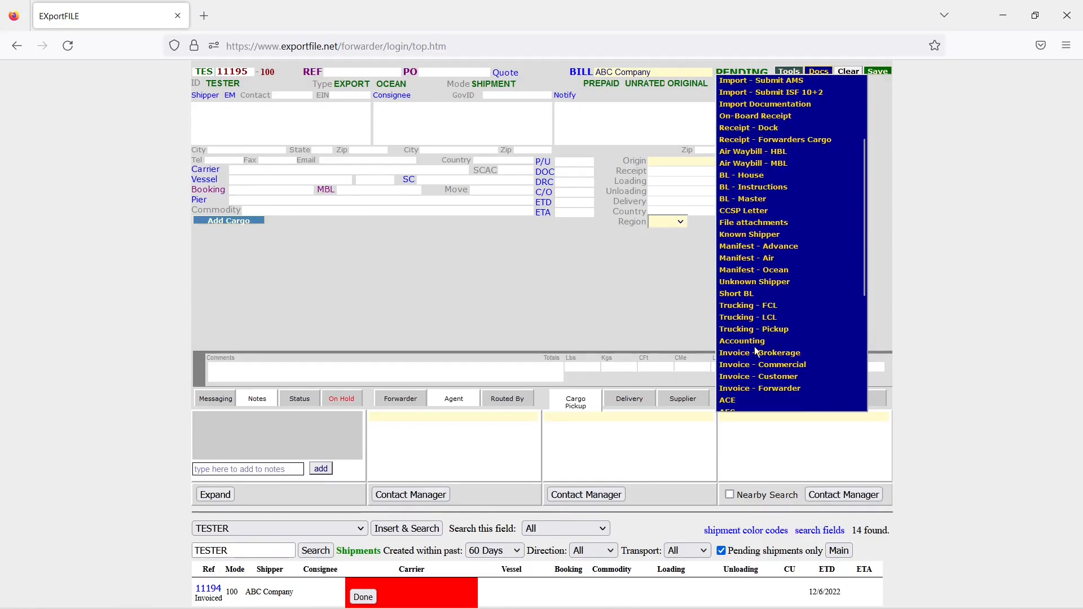
left_click(754, 341)
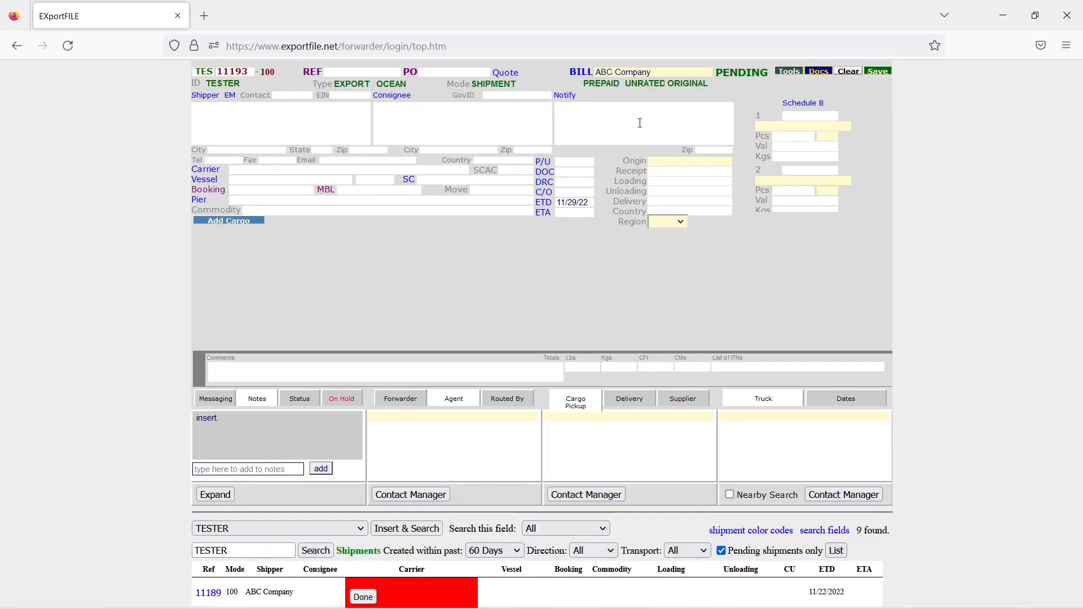
Clear the shipment screen and start a freight quotation with ABC Company as the party initiating the shipment.
left_click(849, 71)
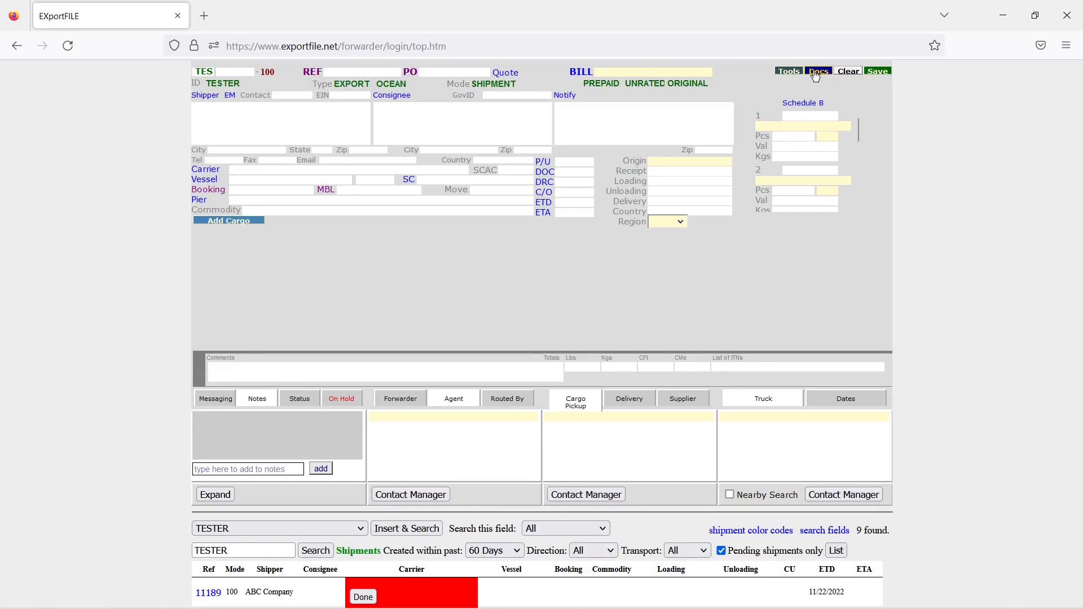
left_click(816, 74)
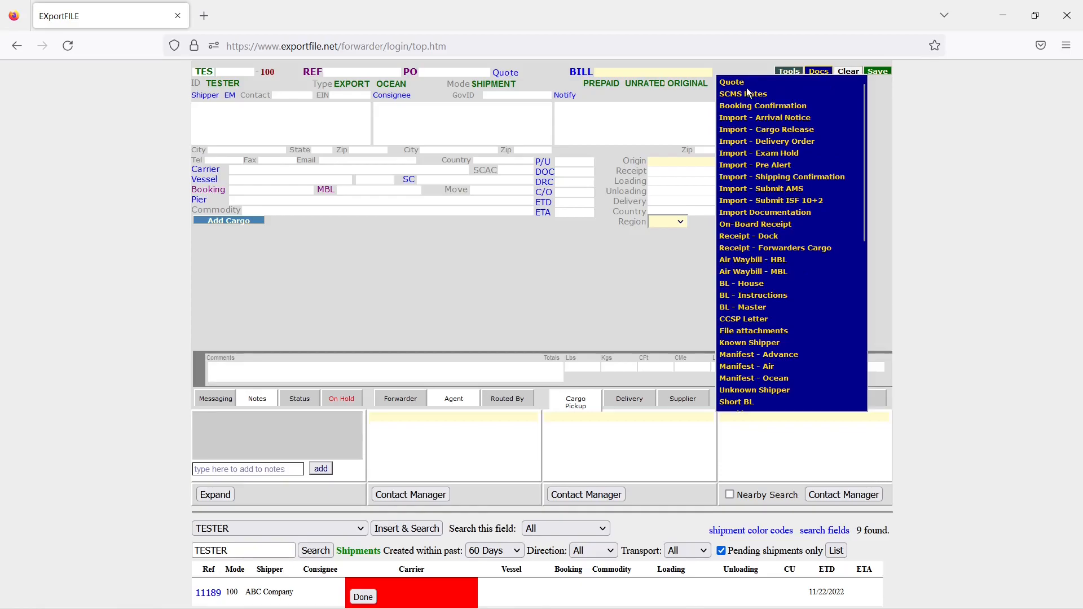
left_click(740, 83)
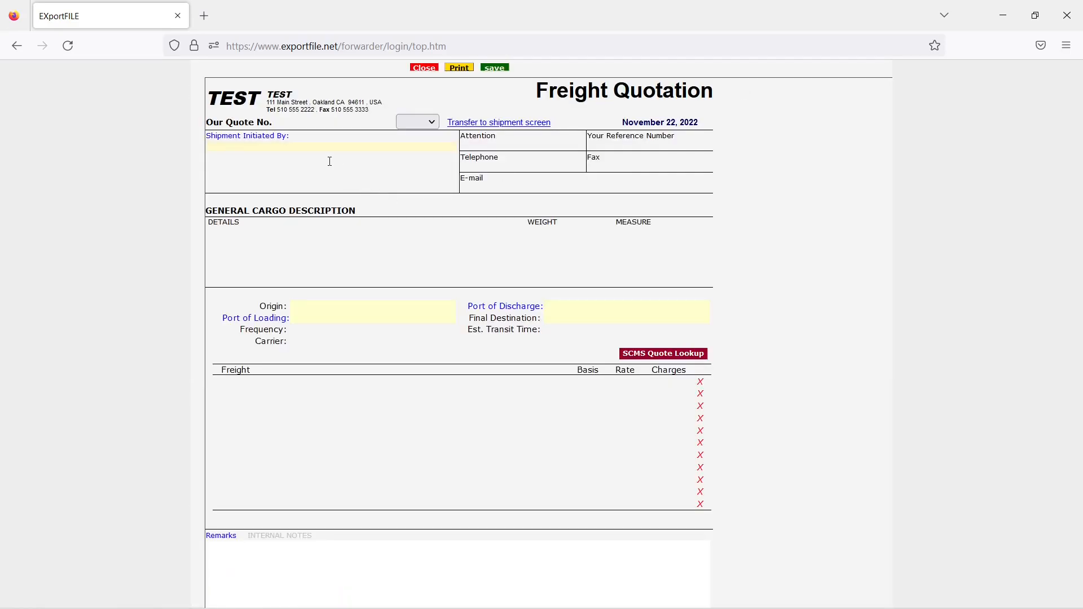
type("abc")
left_click(251, 153)
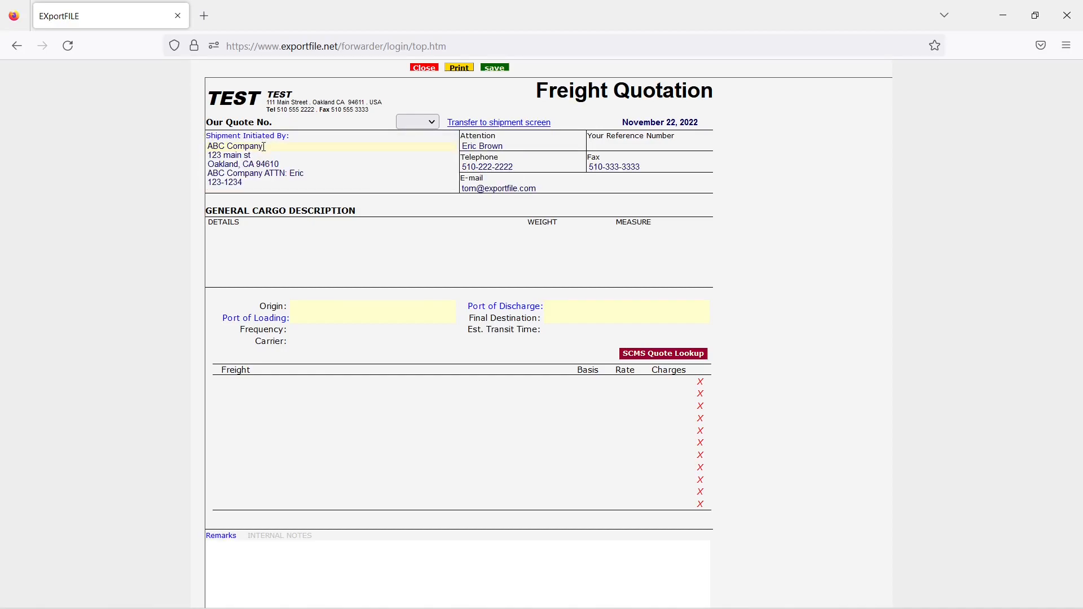
Add a freight line to the quote for a 40 standard container with basis 1 and rate 4000.
left_click(298, 381)
type("40 stazn")
key("BackSpace")
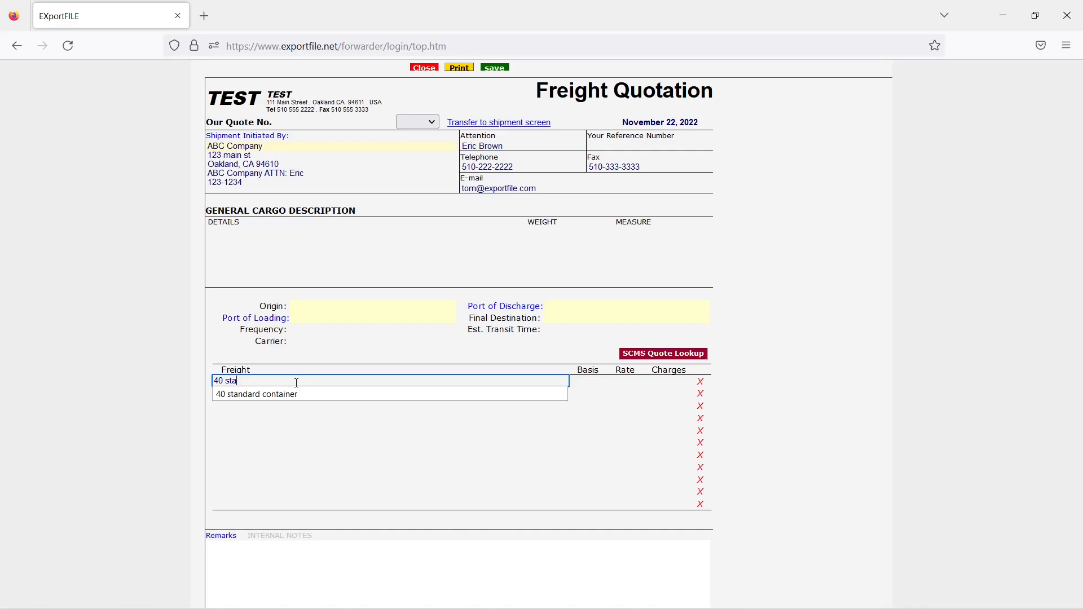
left_click(301, 397)
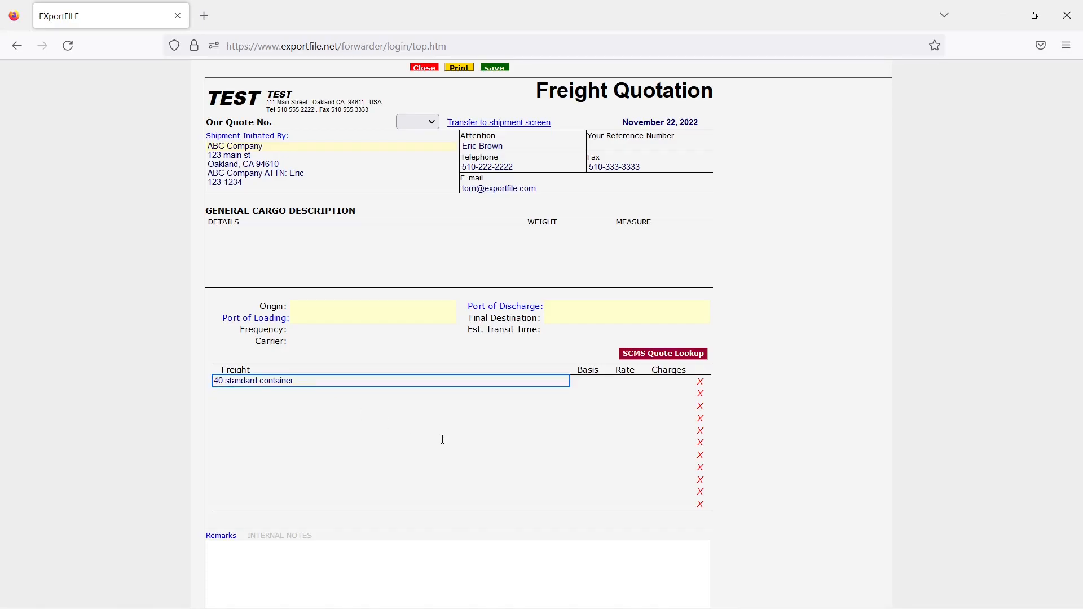
left_click(582, 381)
type("1")
key("Tab")
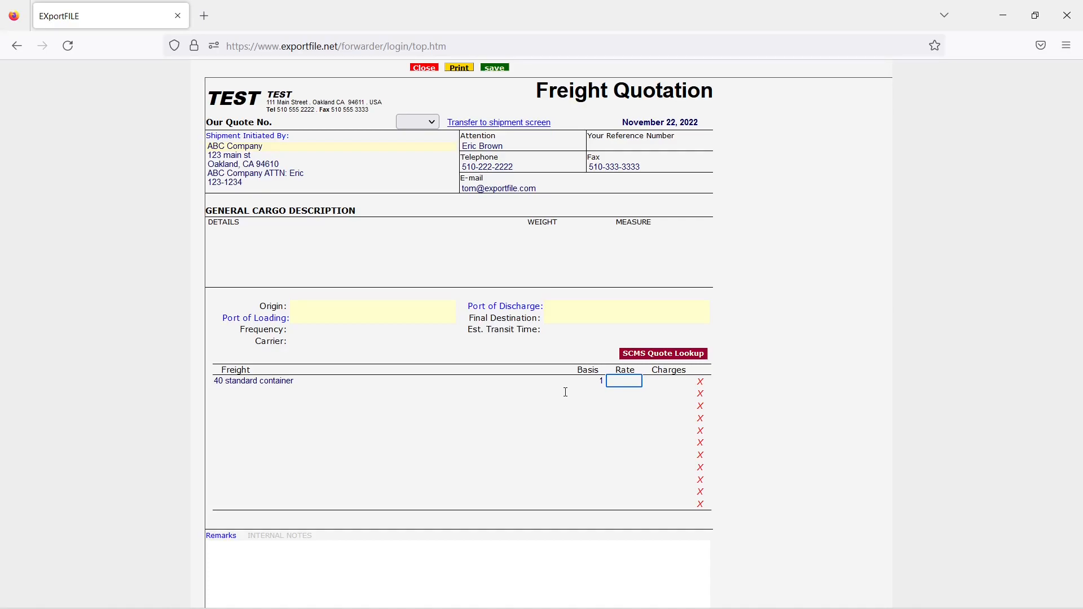
type("4000")
key("Tab")
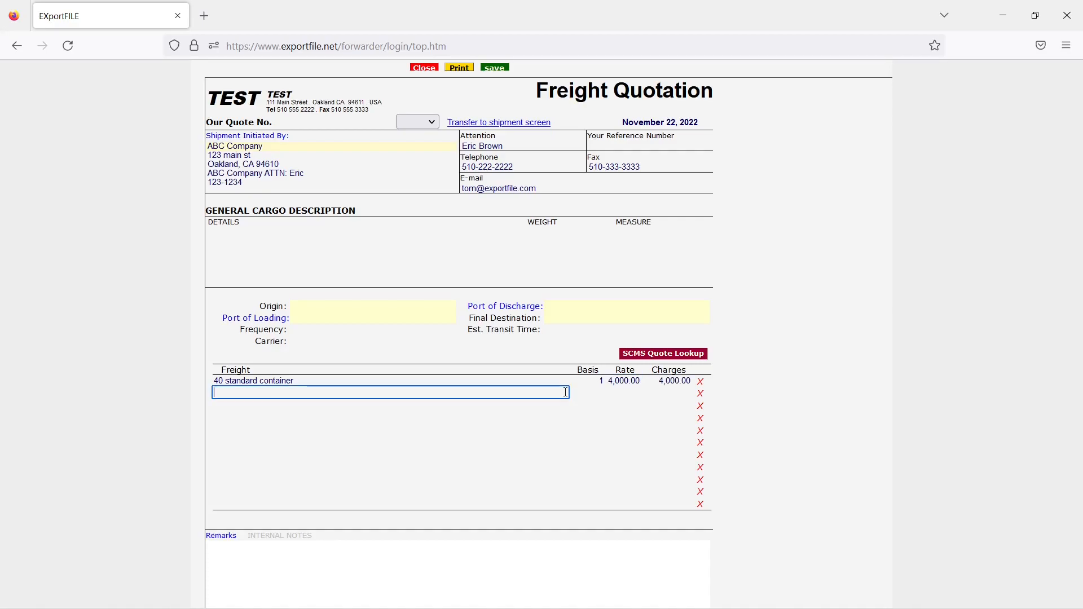
Add a documentation fee line to the quote with basis 1 and rate 100.
type("documentation d")
key("BackSpace")
type("fee")
key("Tab")
type("1")
key("Tab")
type("100")
key("Tab")
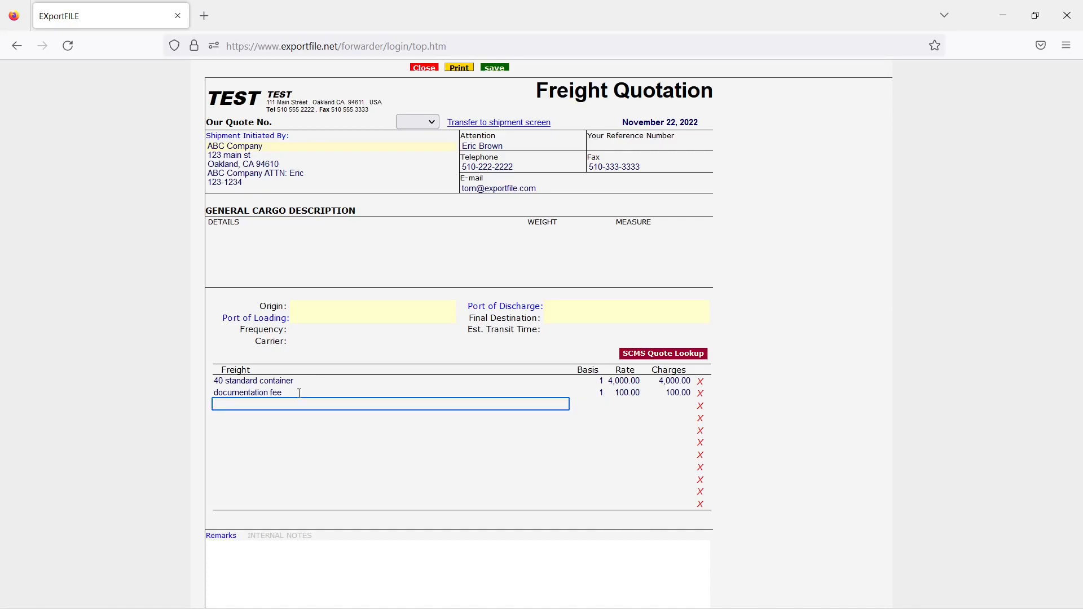
Add a special fee line with basis 1 and rate 75, and save the quote.
type("special fee")
key("Tab")
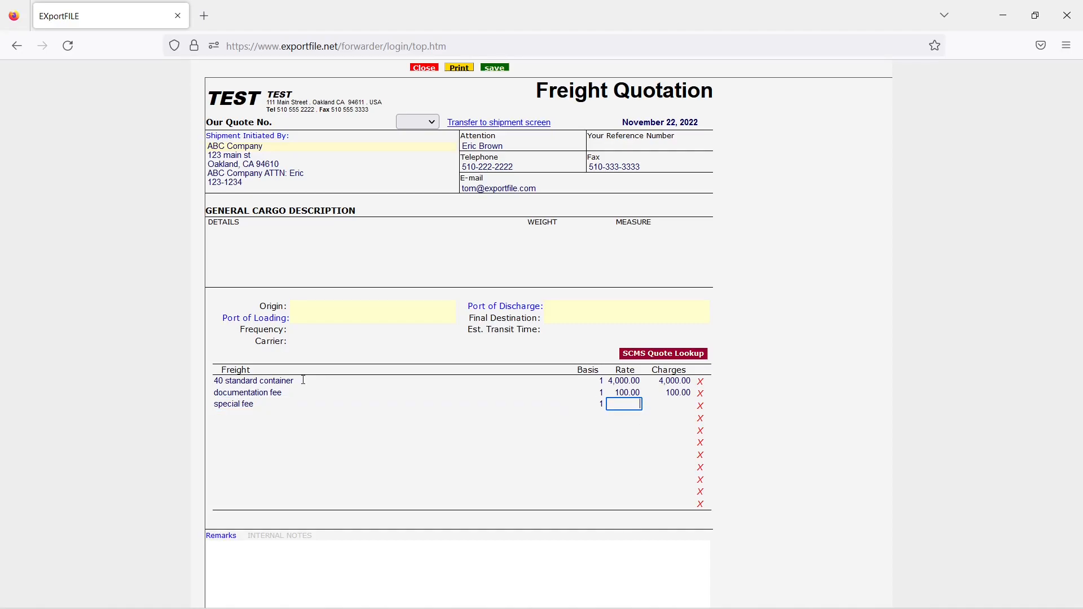
type("75")
key("Tab")
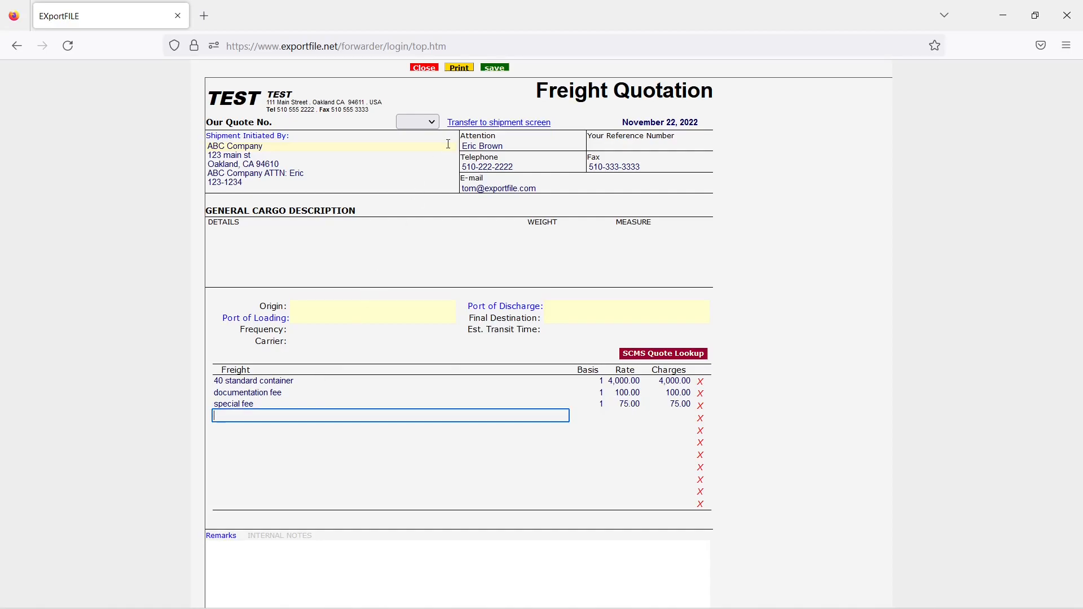
left_click(495, 69)
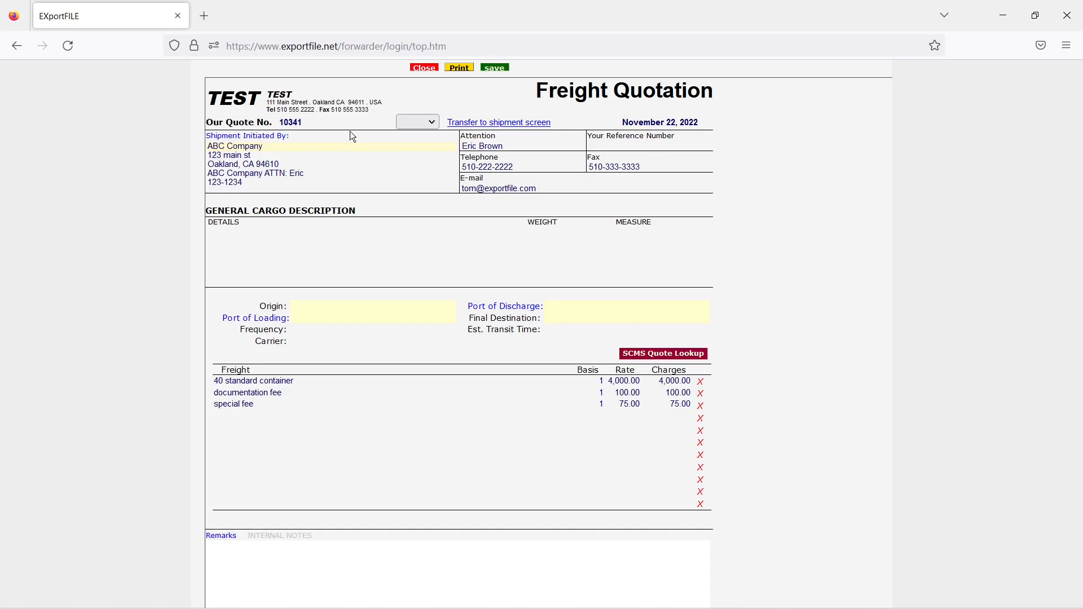
Transfer the quote to the shipment screen and save the shipment with ETD 12/6/22 and ABC Company as the billed party.
left_click(466, 126)
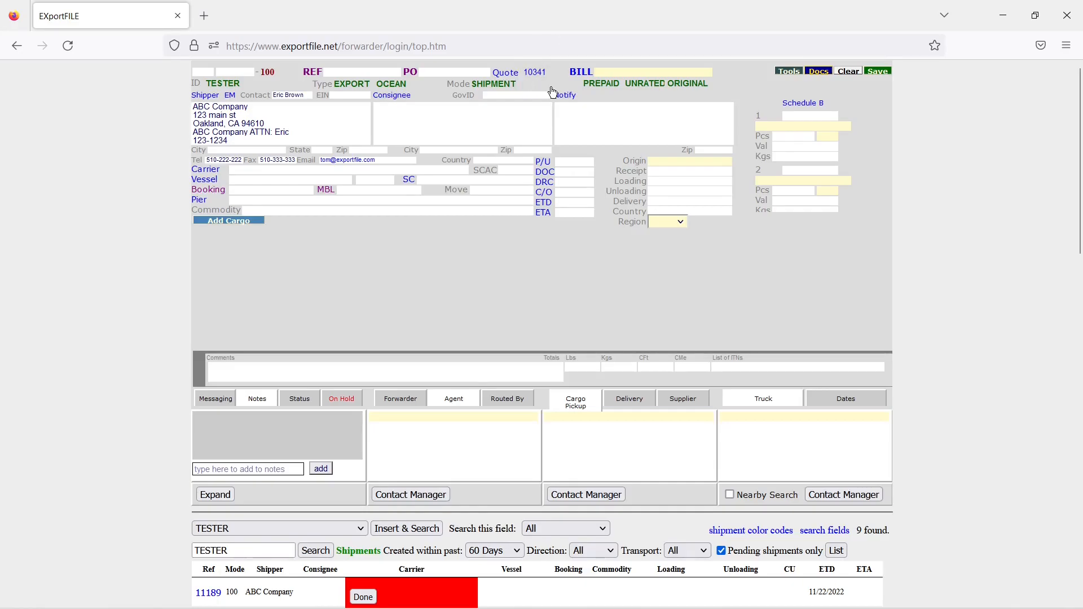
left_click(543, 203)
left_click(663, 194)
left_click(629, 71)
type("ab")
left_click(580, 94)
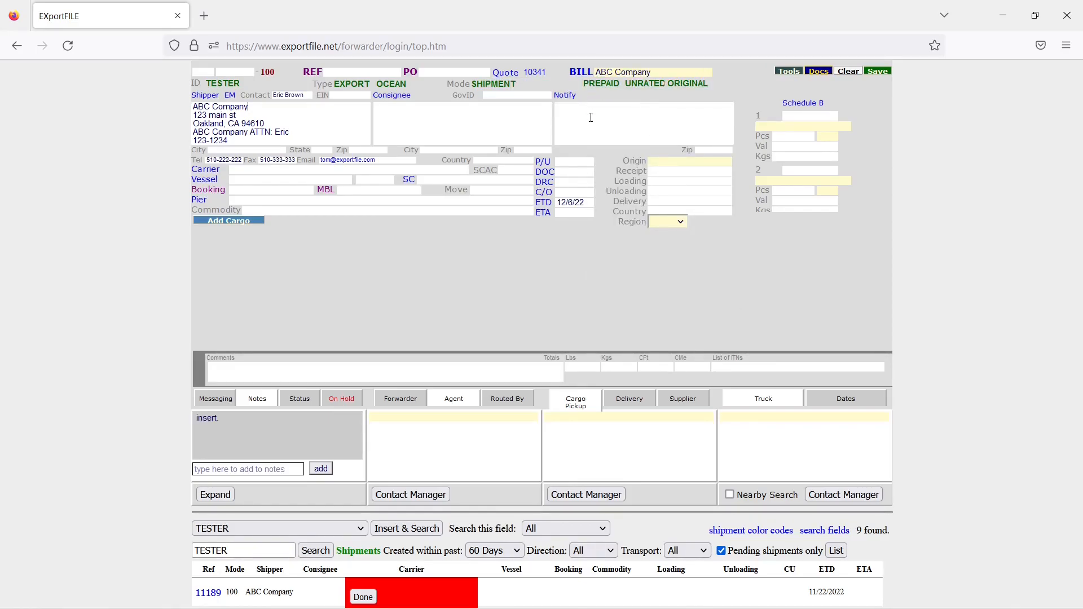
left_click(878, 72)
Add four 40 STANDARD containers to the shipment's cargo.
left_click(228, 221)
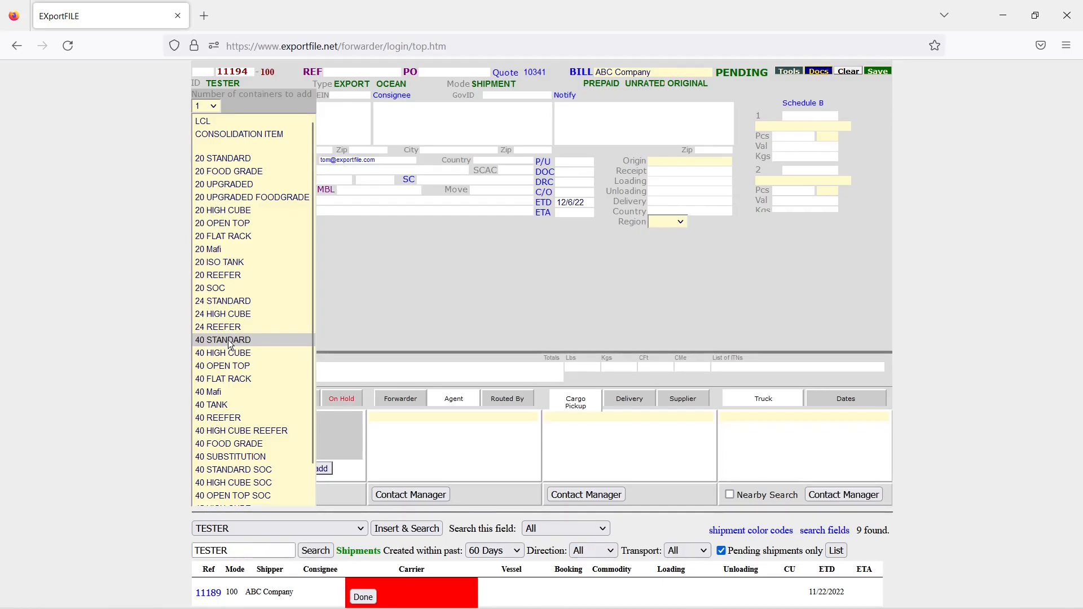
left_click(215, 106)
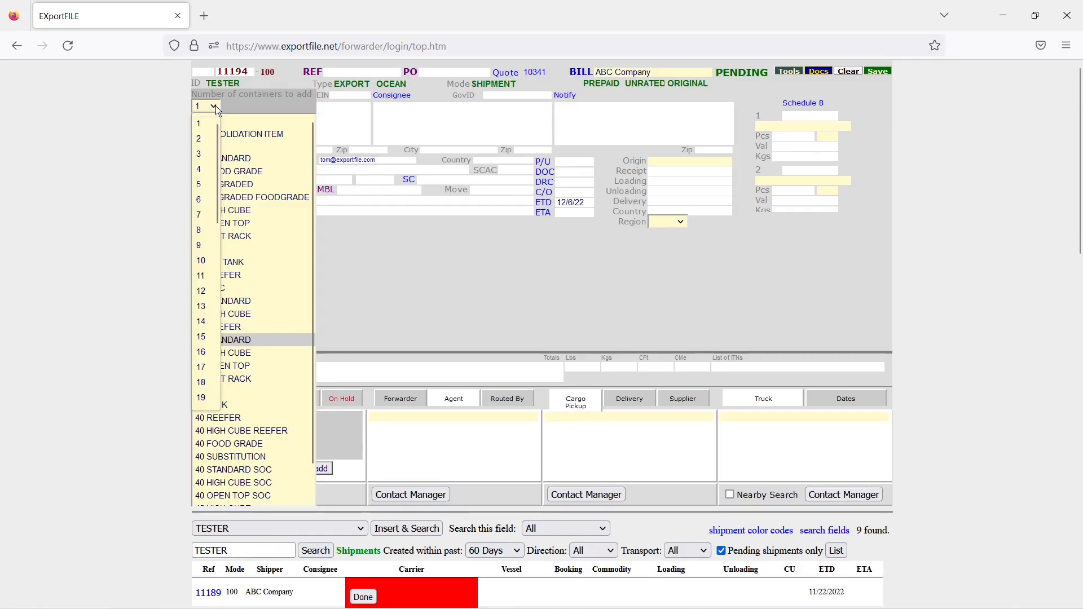
left_click(205, 170)
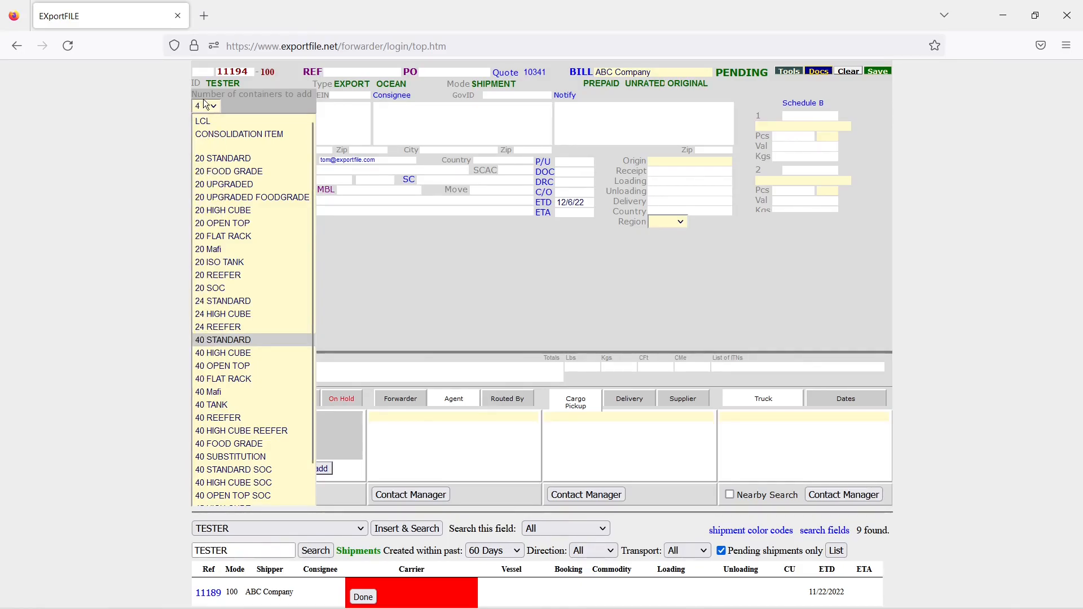
left_click(242, 341)
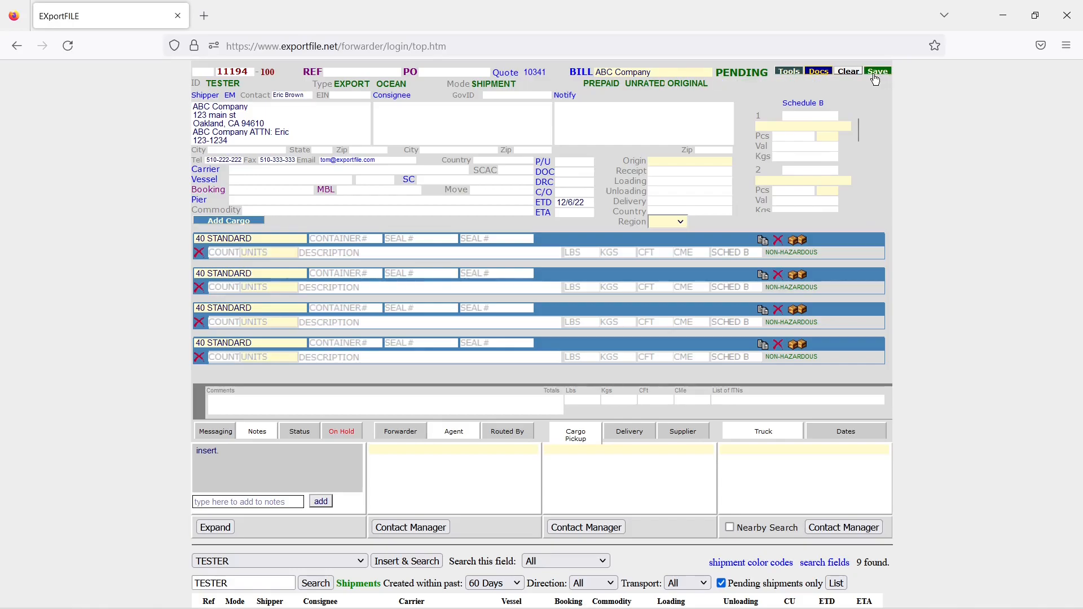
Open the shipment's Accounting document and start importing charges from the quote.
left_click(819, 71)
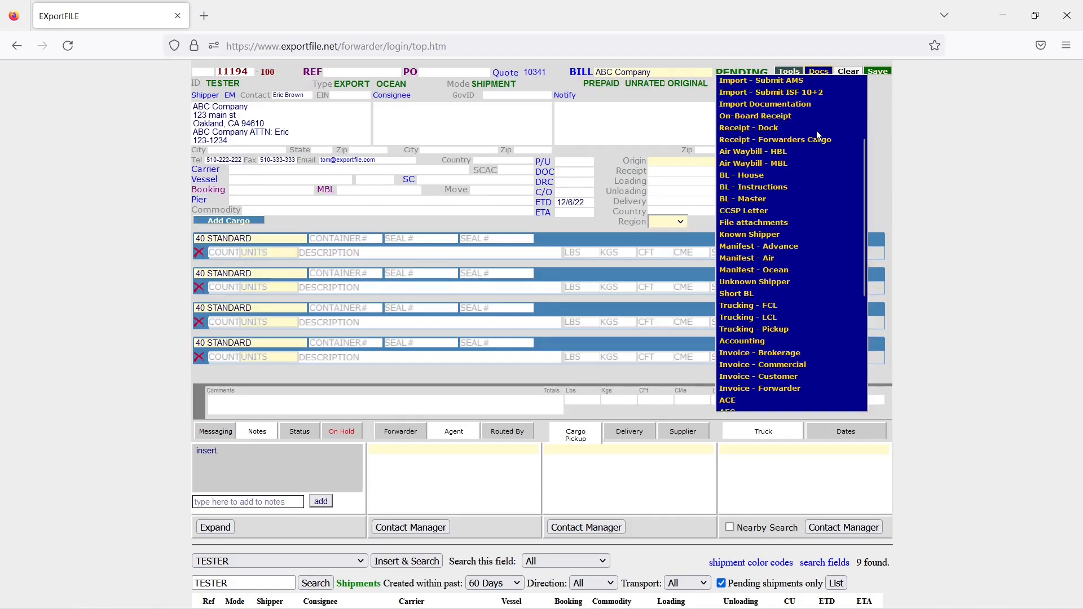
left_click(743, 342)
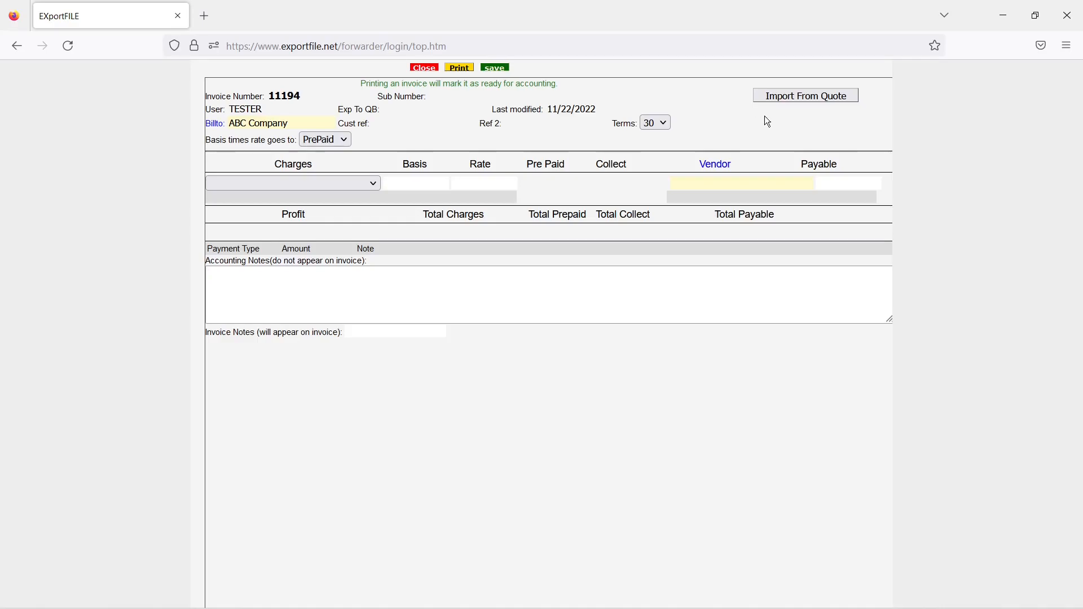
left_click(796, 96)
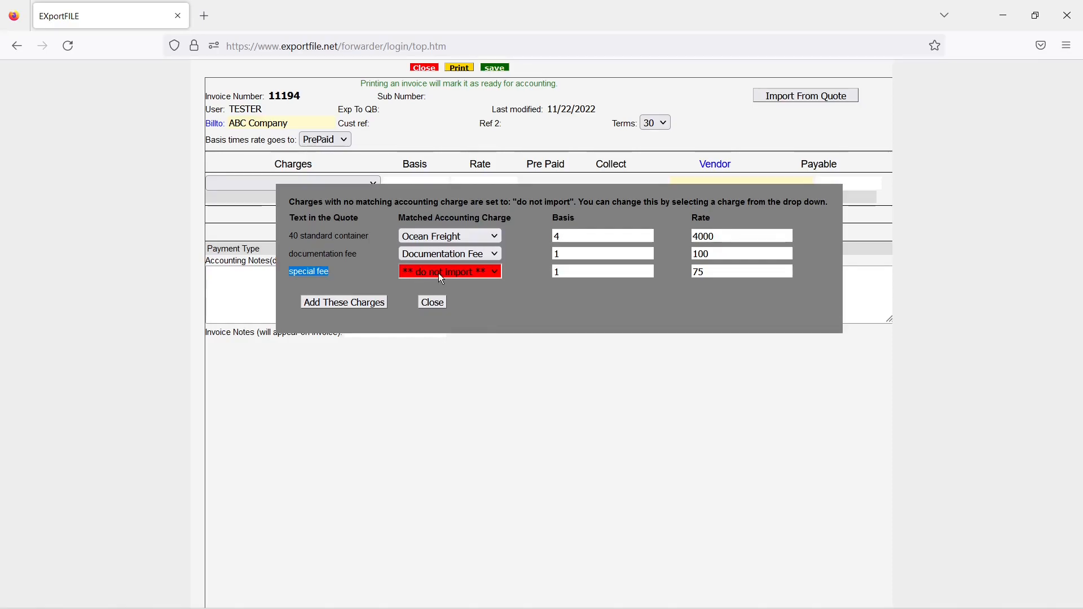
Try matching the quote's special fee to the Administration Fee charge.
left_click(491, 276)
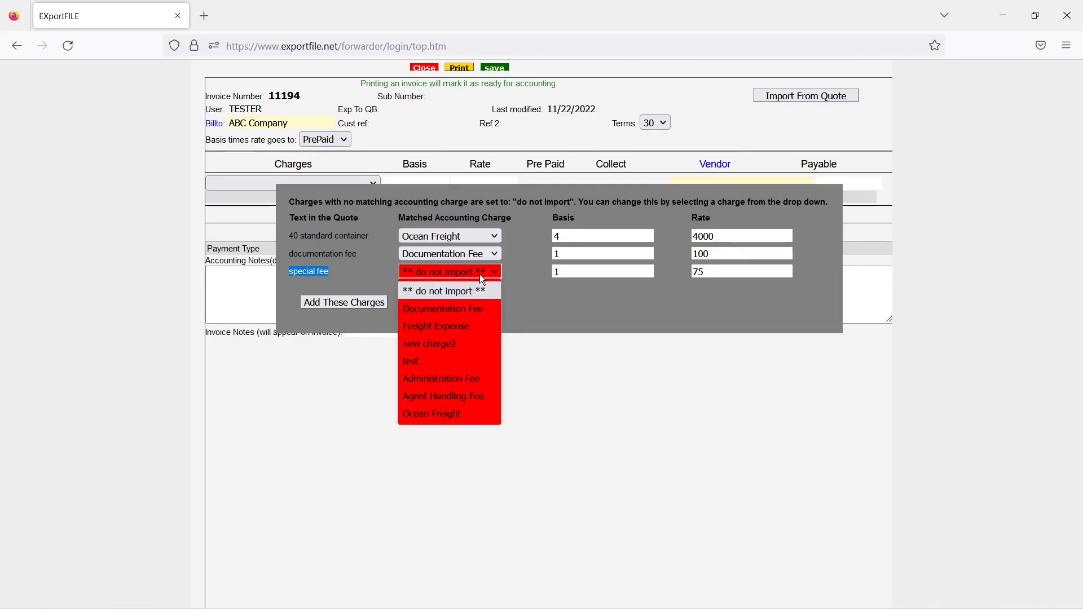
left_click(460, 383)
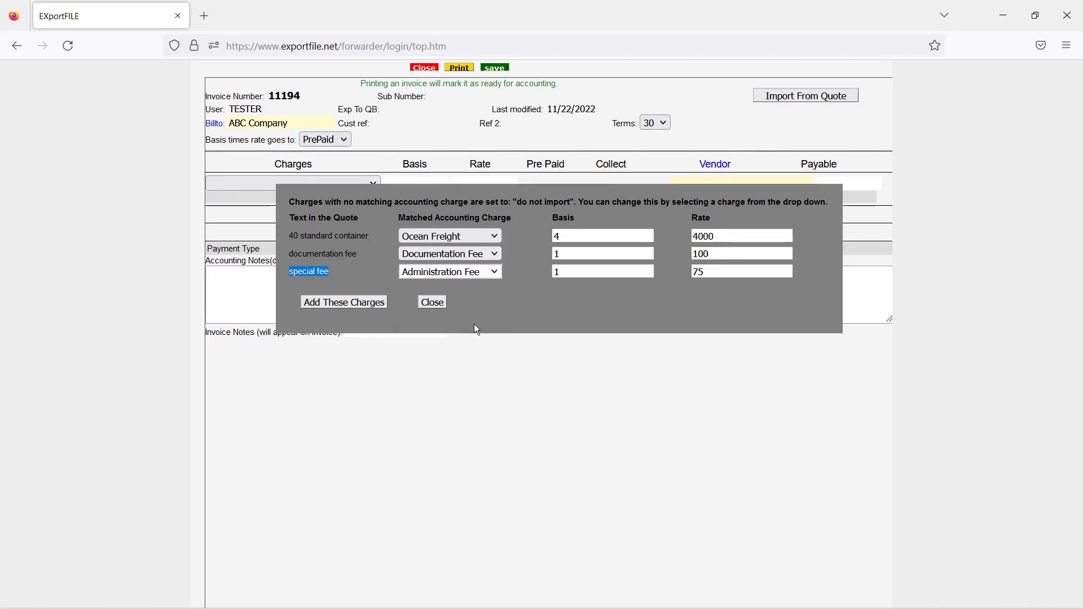
Set the special fee to "do not import" and add the Ocean Freight and Documentation Fee charges to the invoice.
left_click(480, 279)
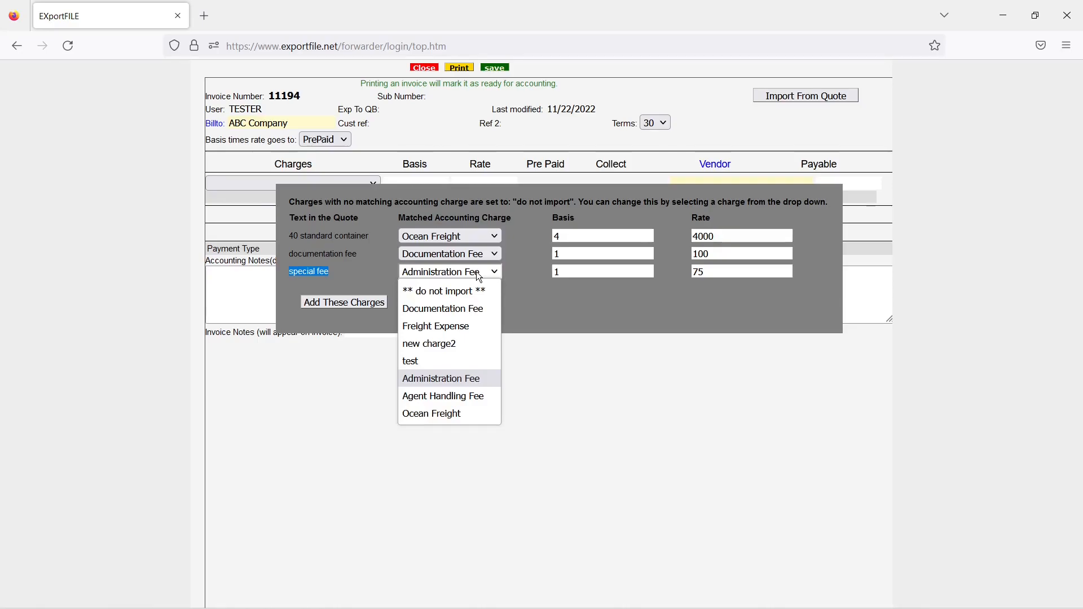
left_click(452, 289)
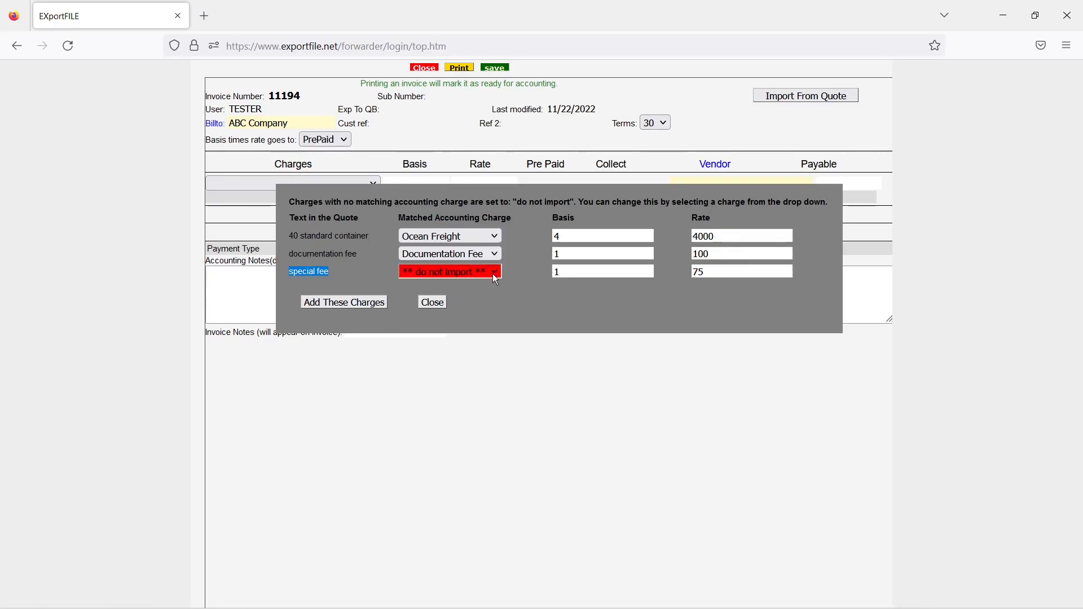
left_click(337, 304)
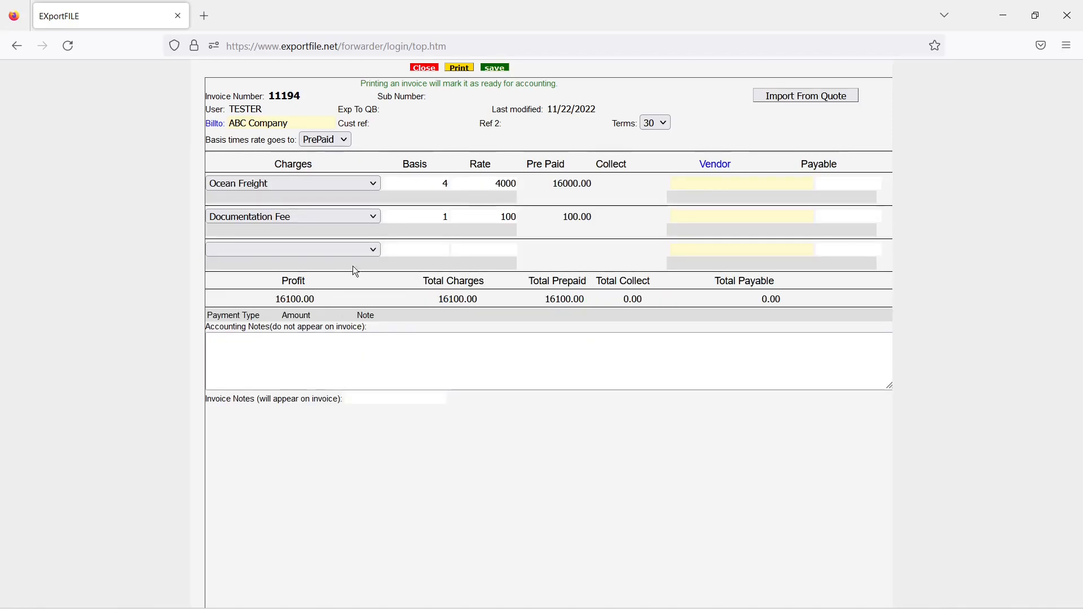